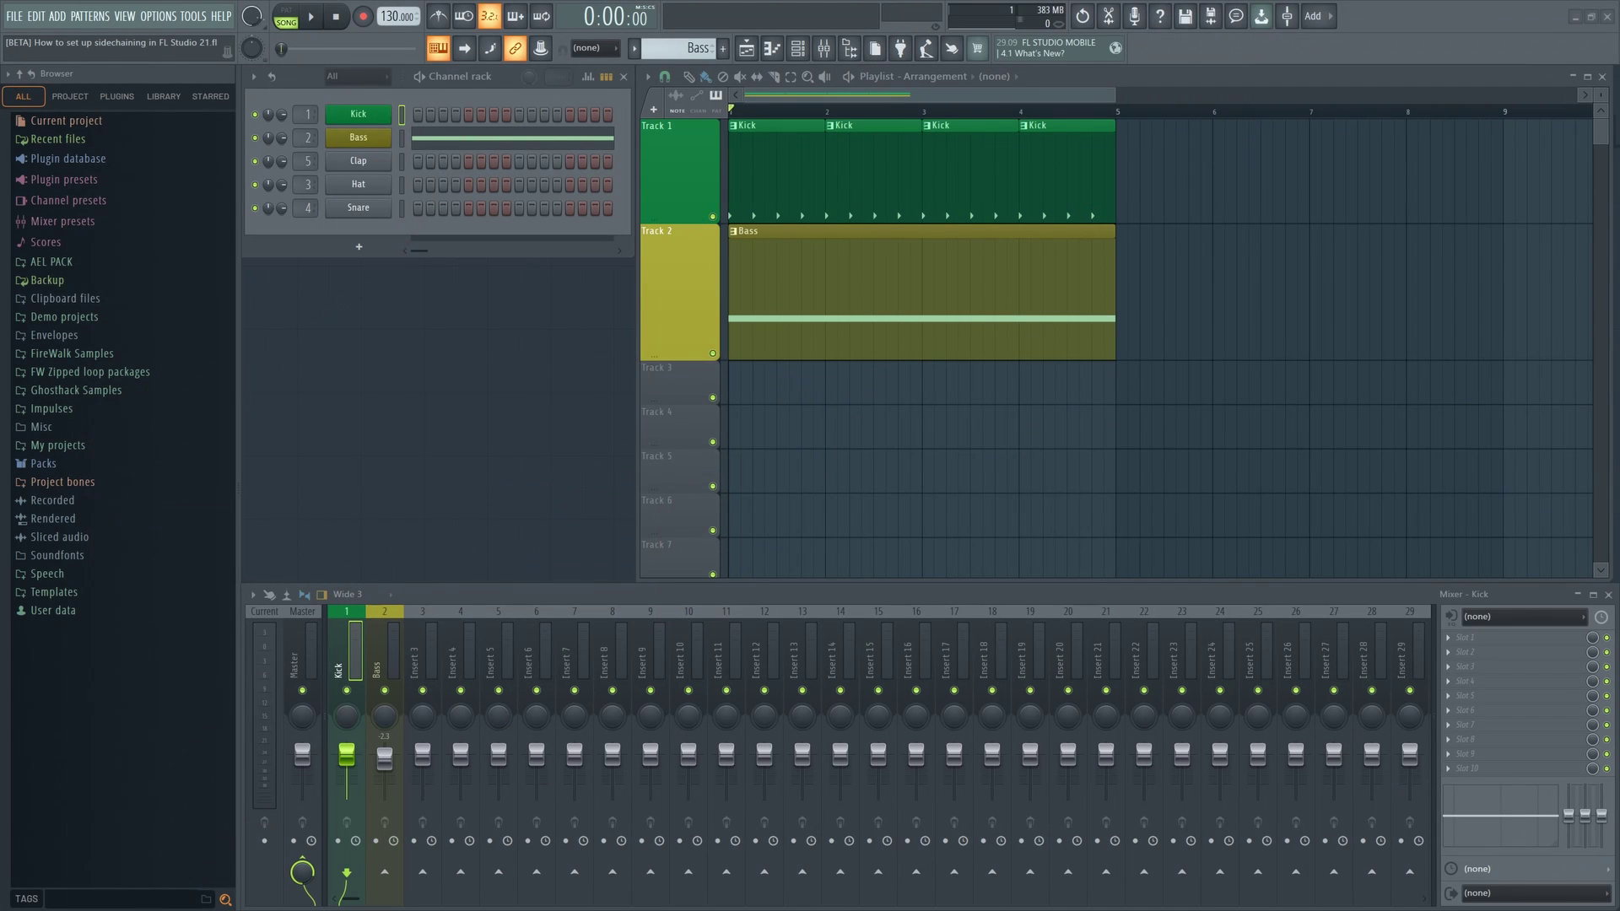
# Briefly play the song, then clone the Kick channel
pyautogui.click(316, 22)
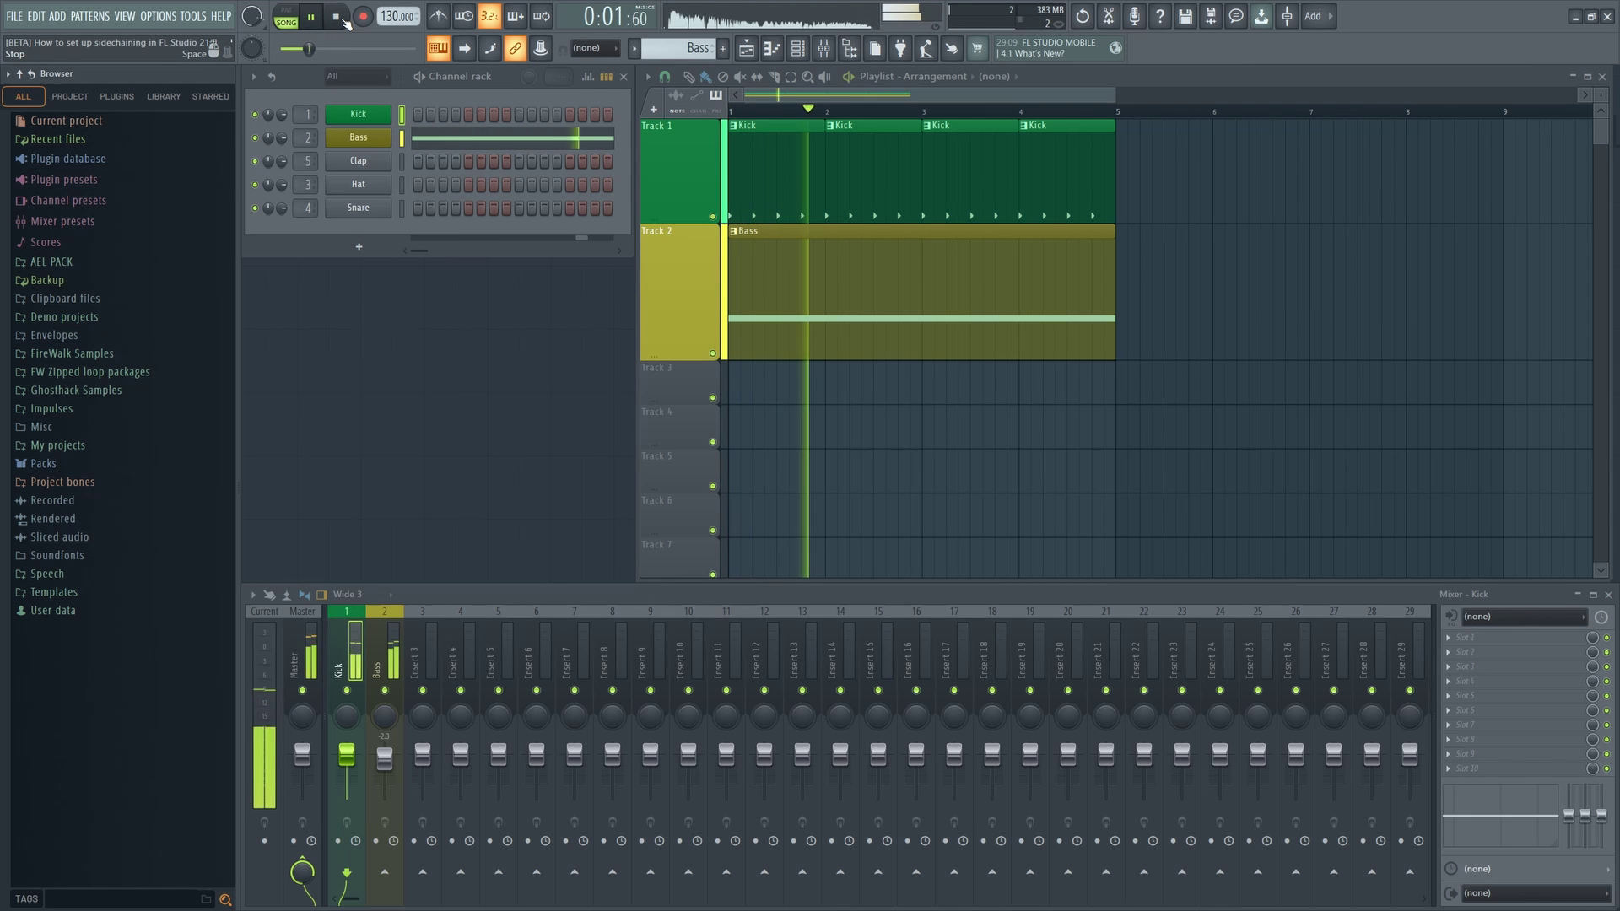
pyautogui.click(346, 22)
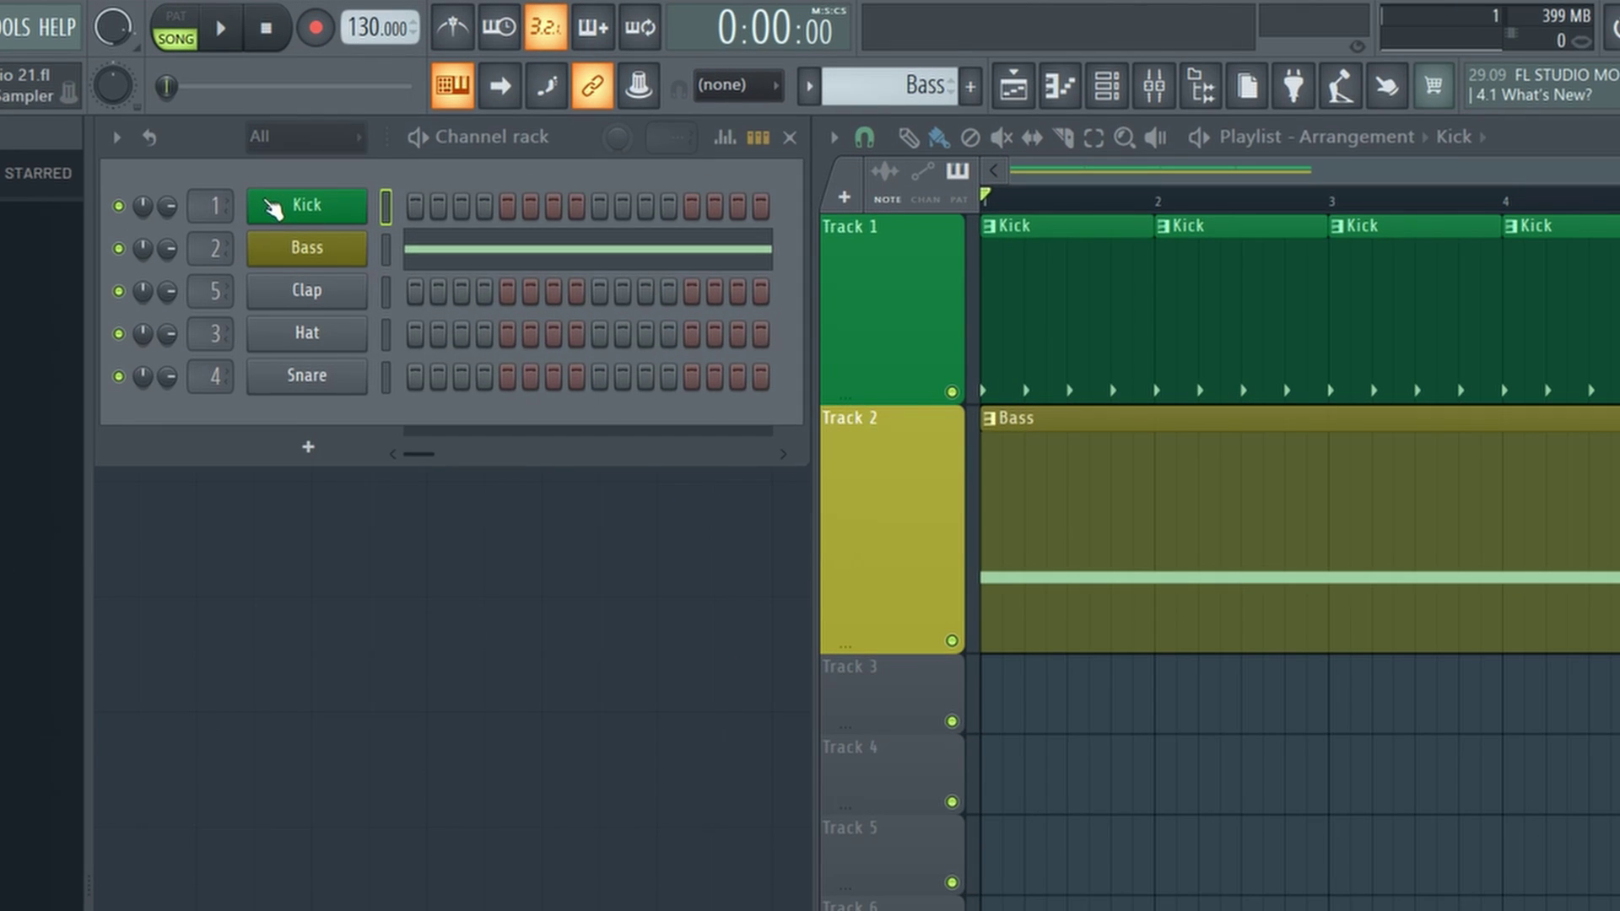
pyautogui.rightClick(342, 112)
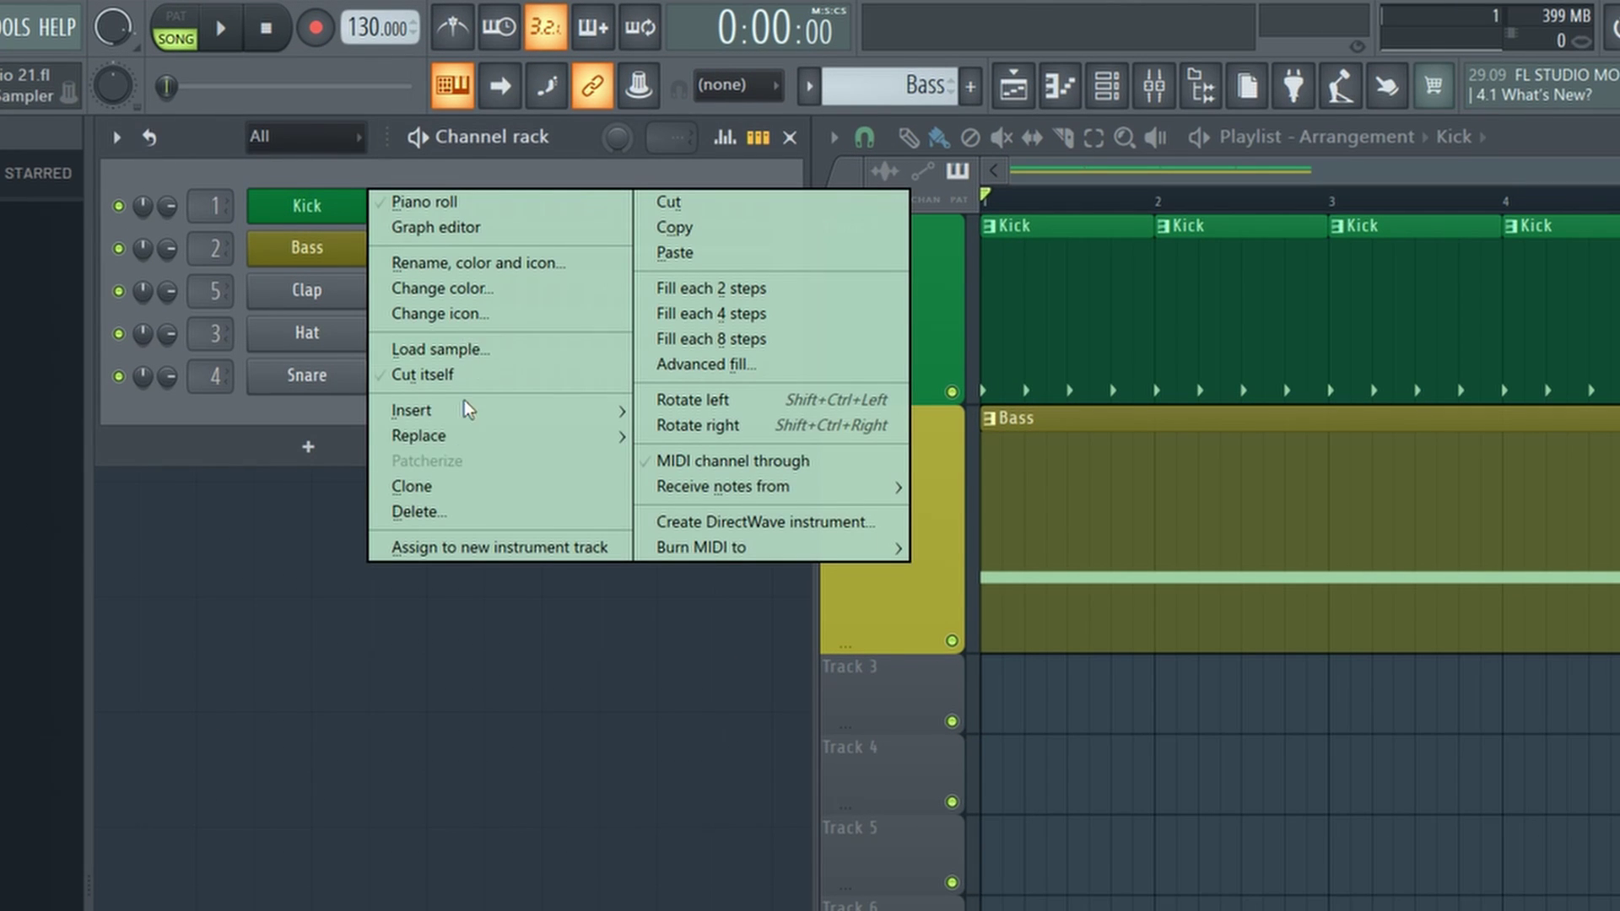
pyautogui.click(454, 486)
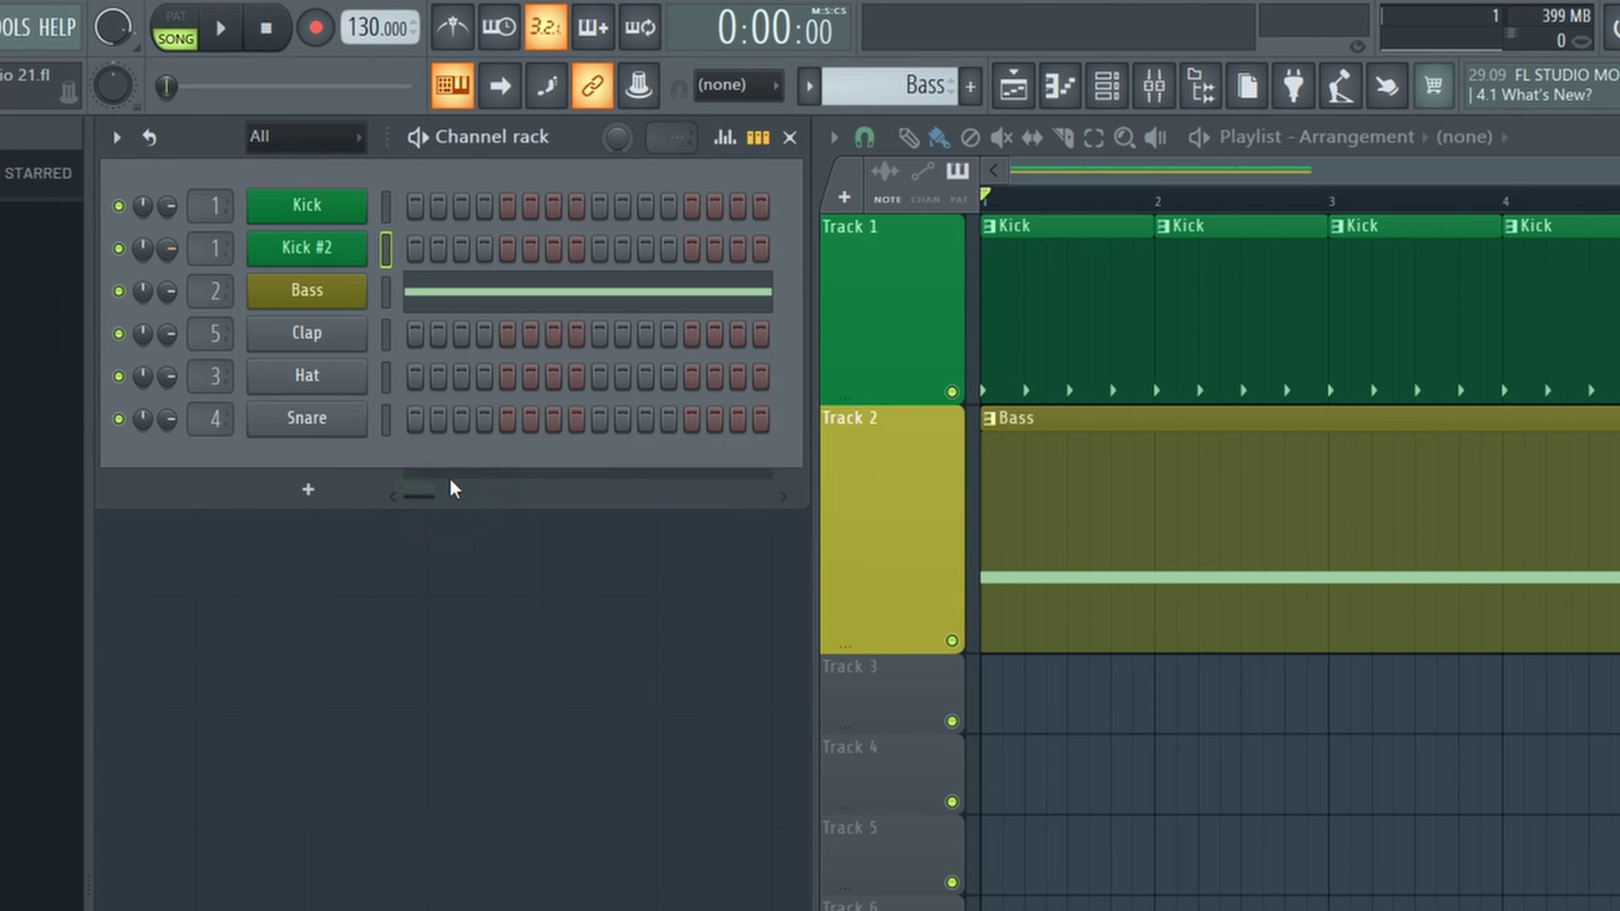
# Rename the Kick #2 clone to 'Sidechain trigger' and colour it red
pyautogui.rightClick(302, 257)
pyautogui.click(454, 313)
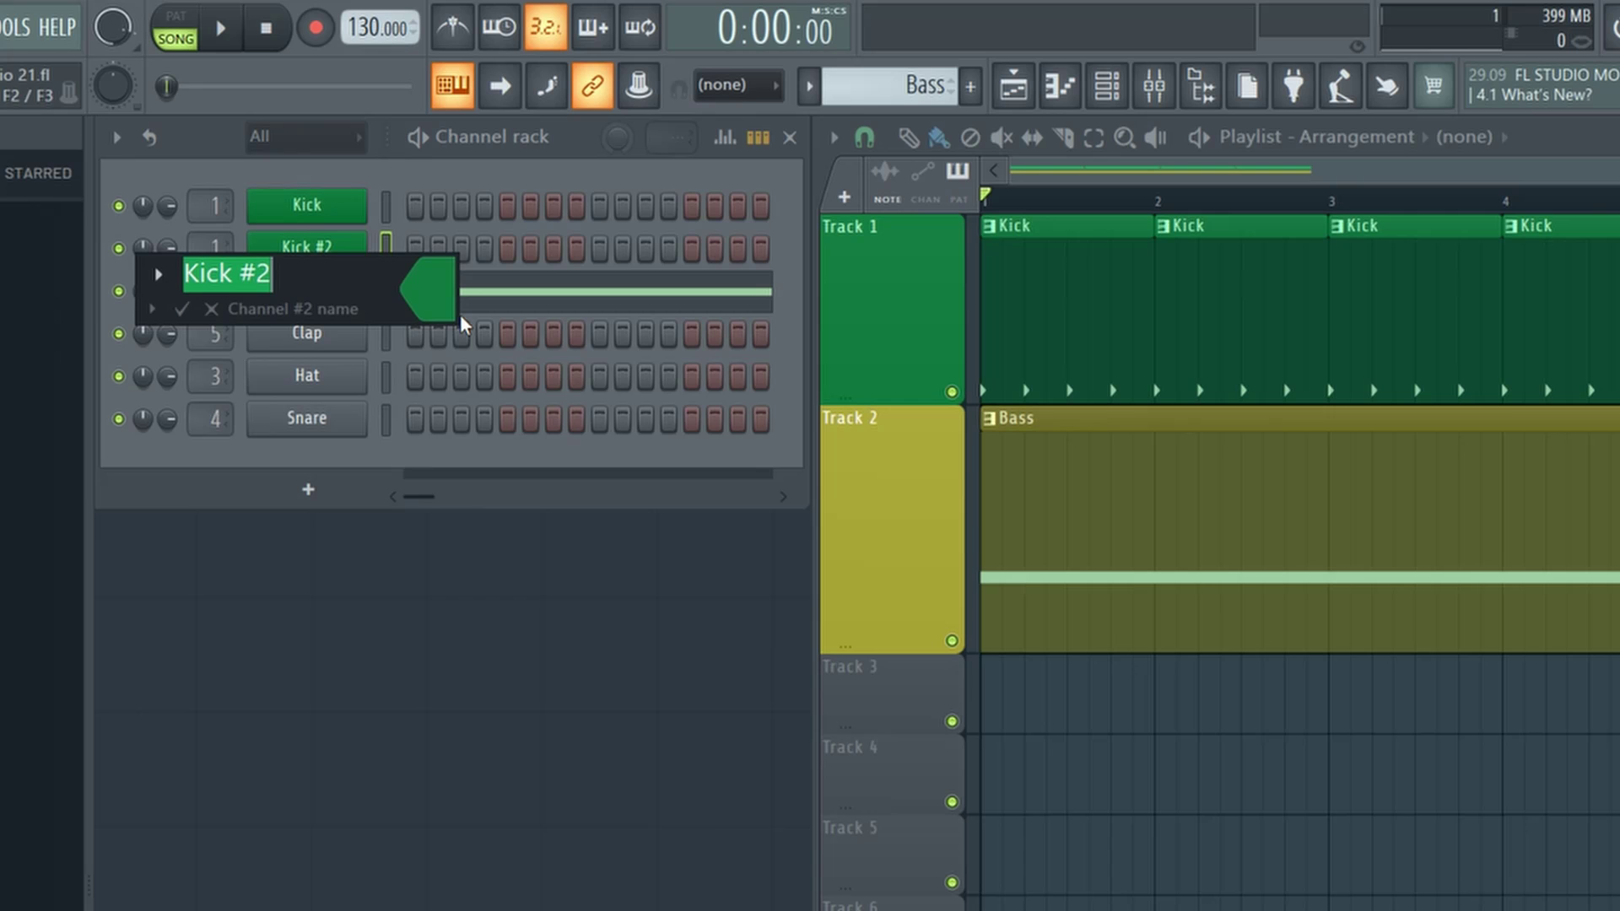
pyautogui.write('Sidechain trig')
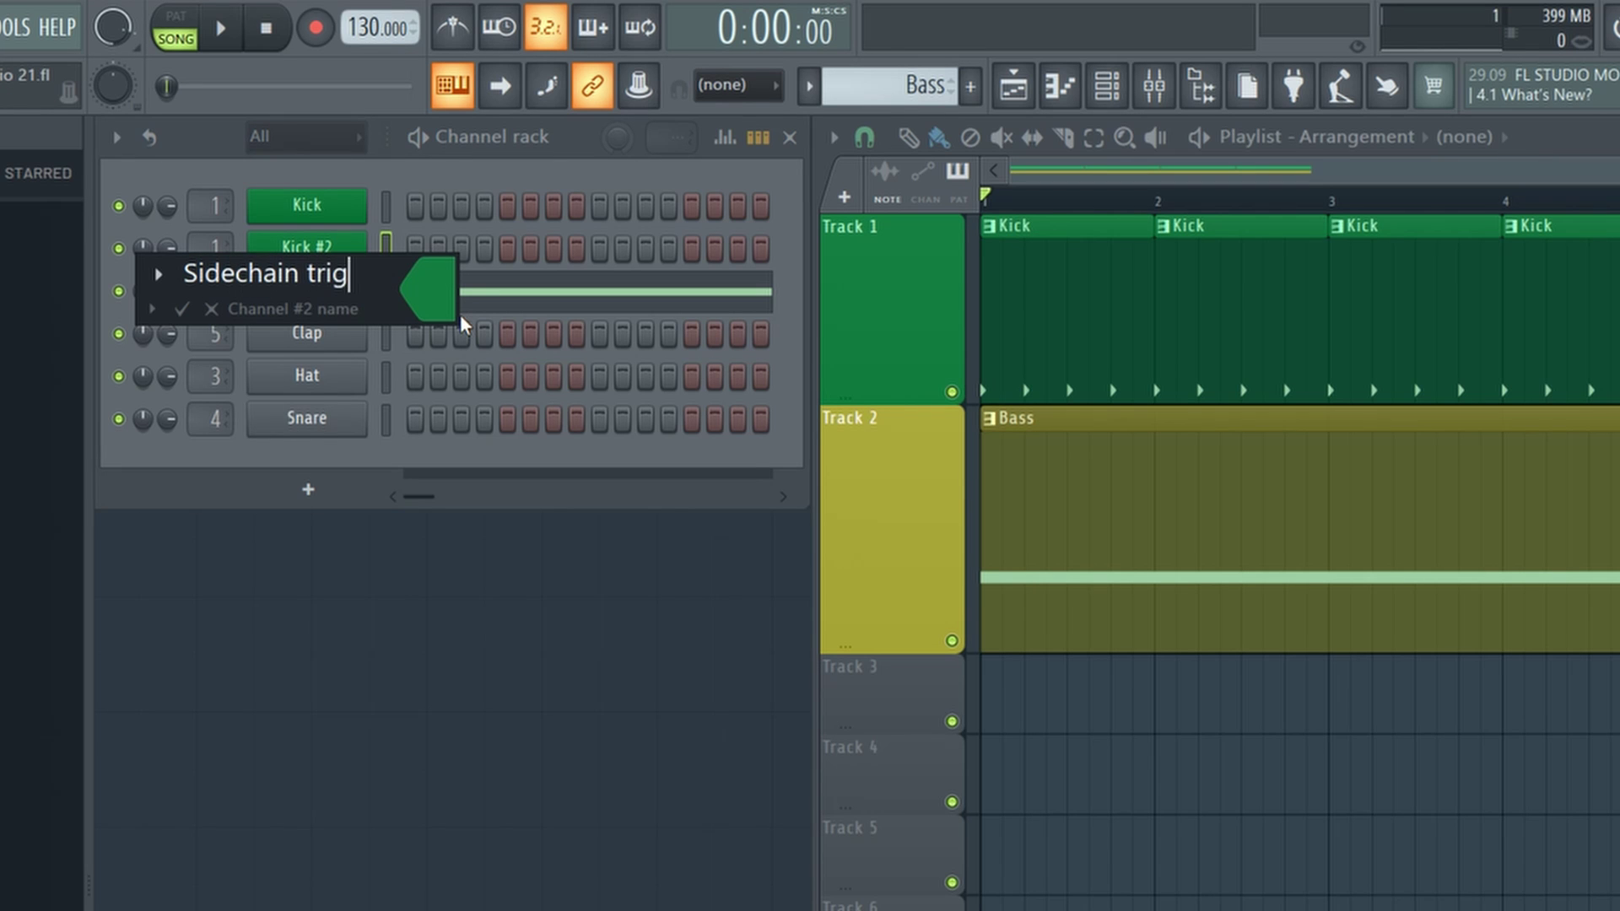
pyautogui.write('ger')
pyautogui.click(423, 276)
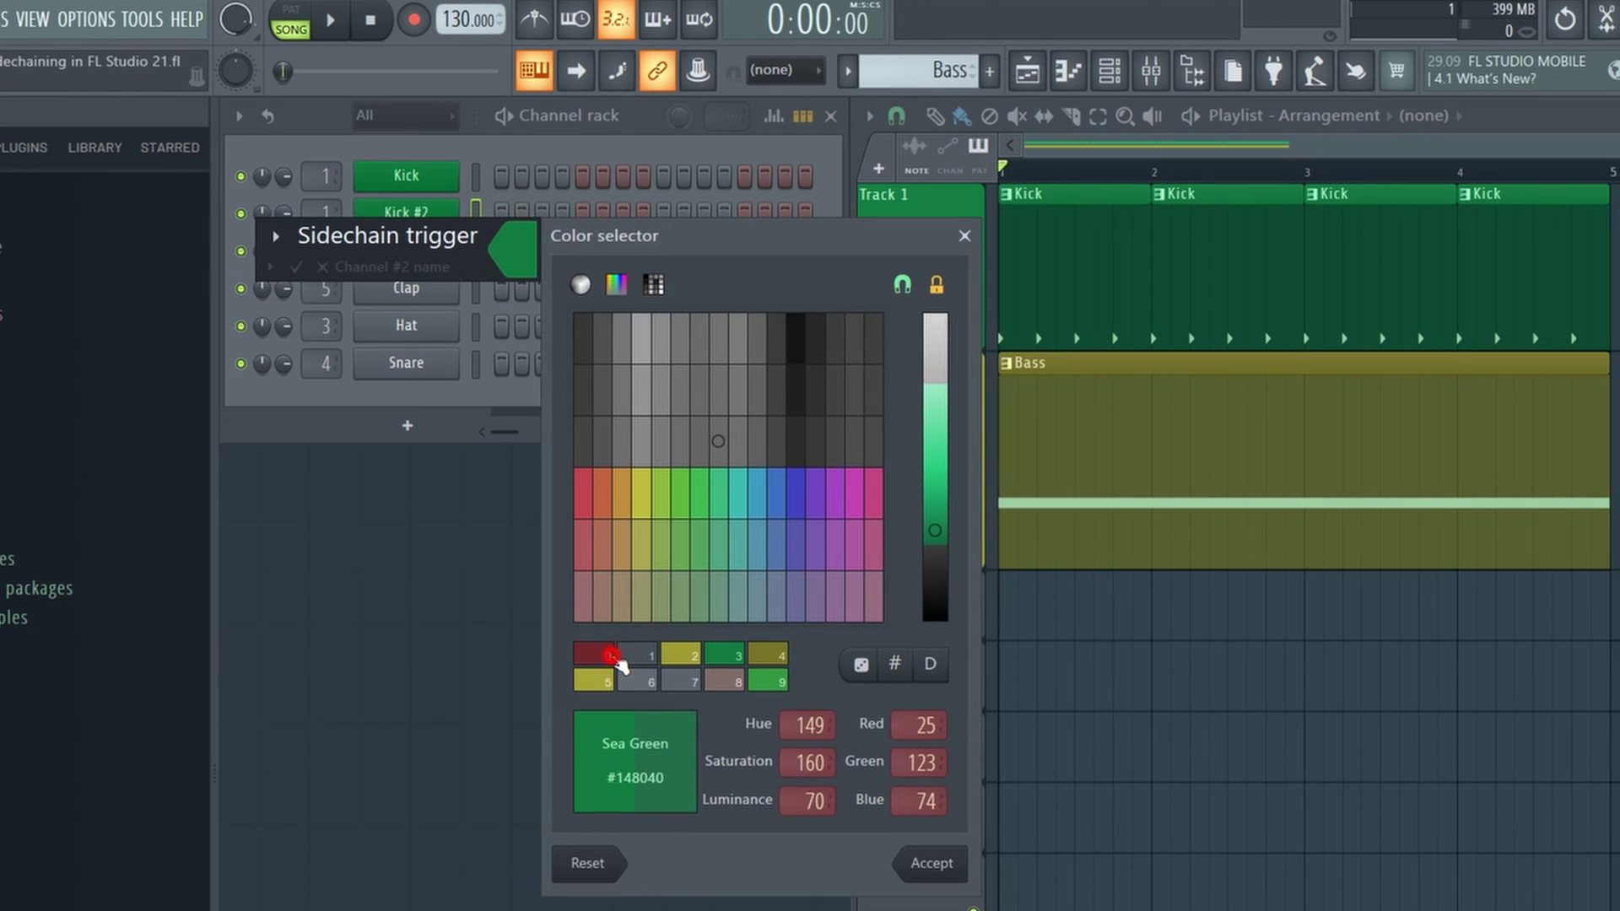
pyautogui.click(615, 658)
pyautogui.click(932, 863)
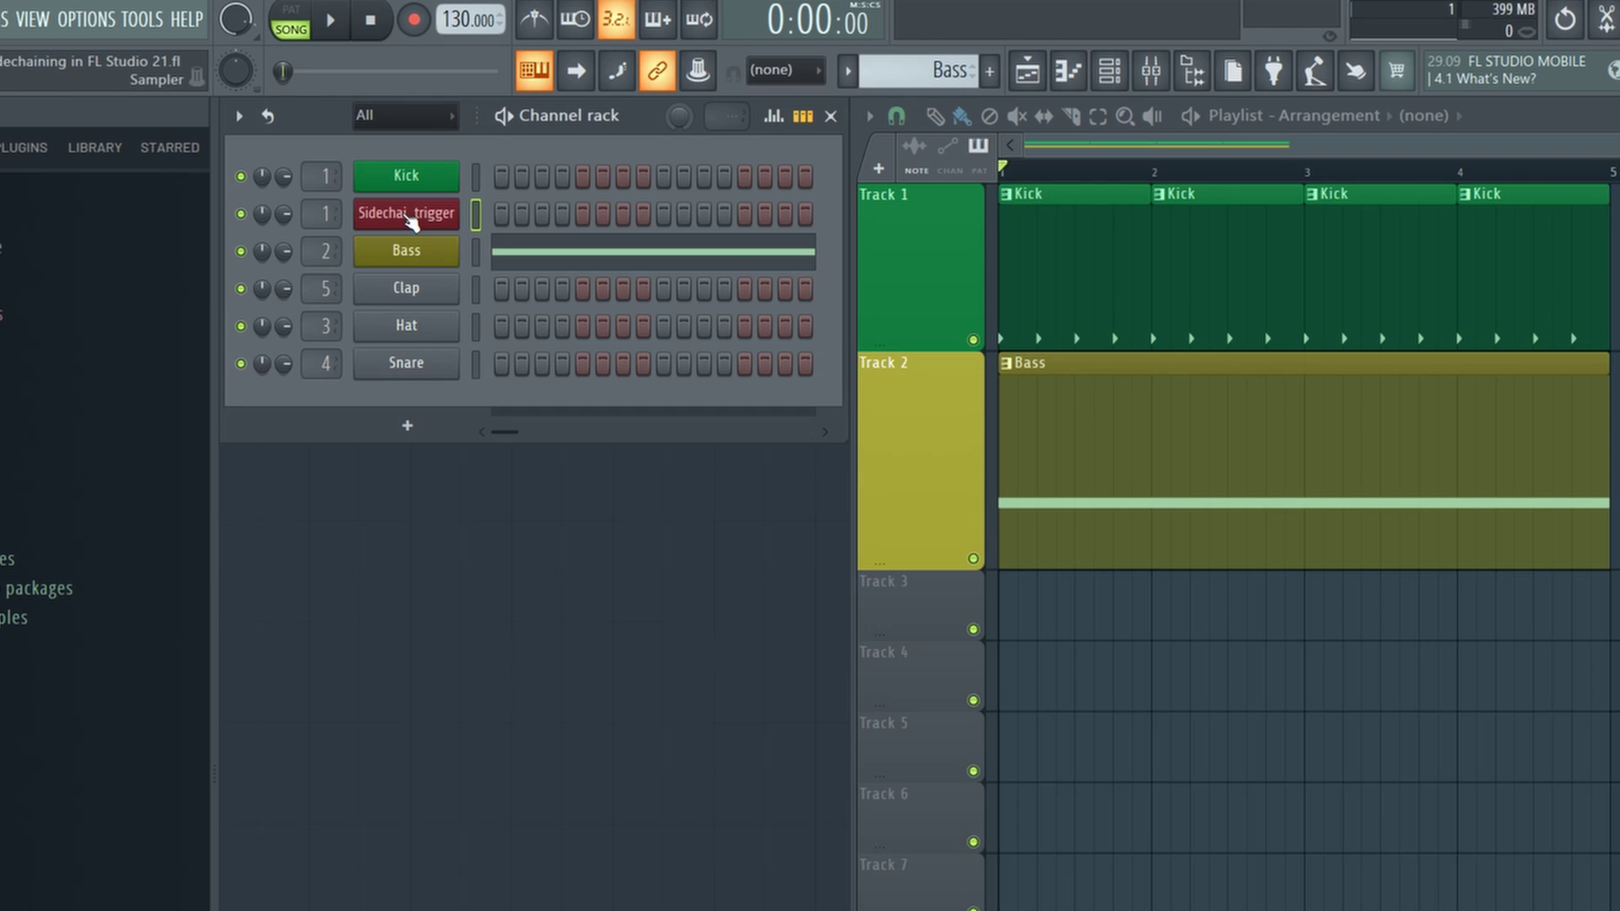
# Route Sidechain trigger to its own mixer insert and shift it left to insert 3
pyautogui.click(409, 222)
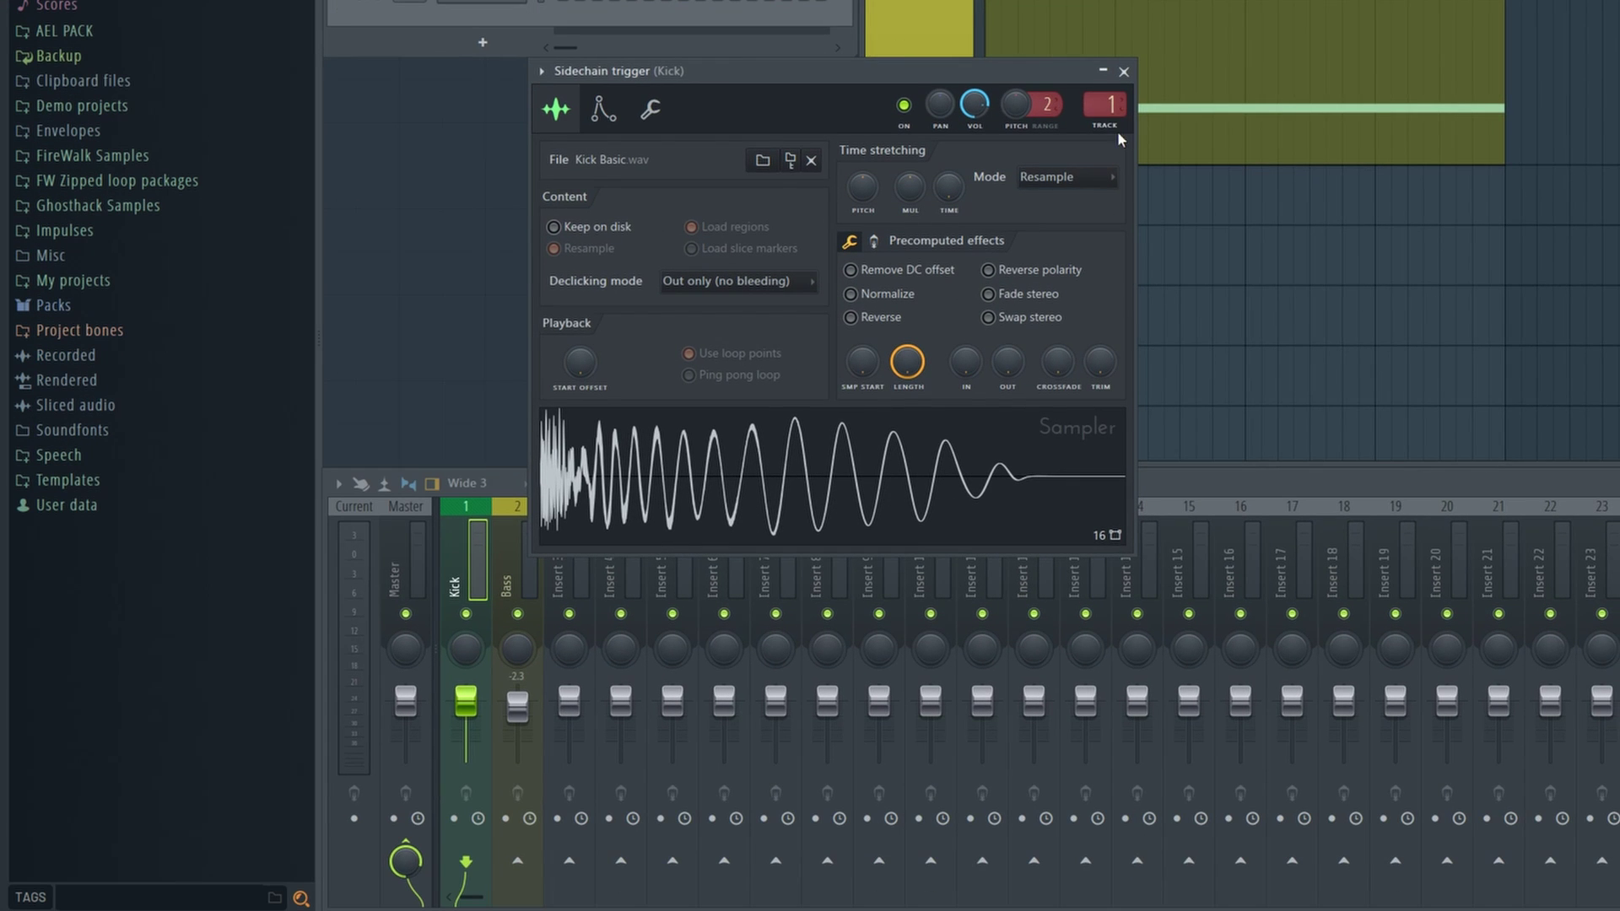
pyautogui.moveTo(1115, 127); pyautogui.dragTo(1112, 108)
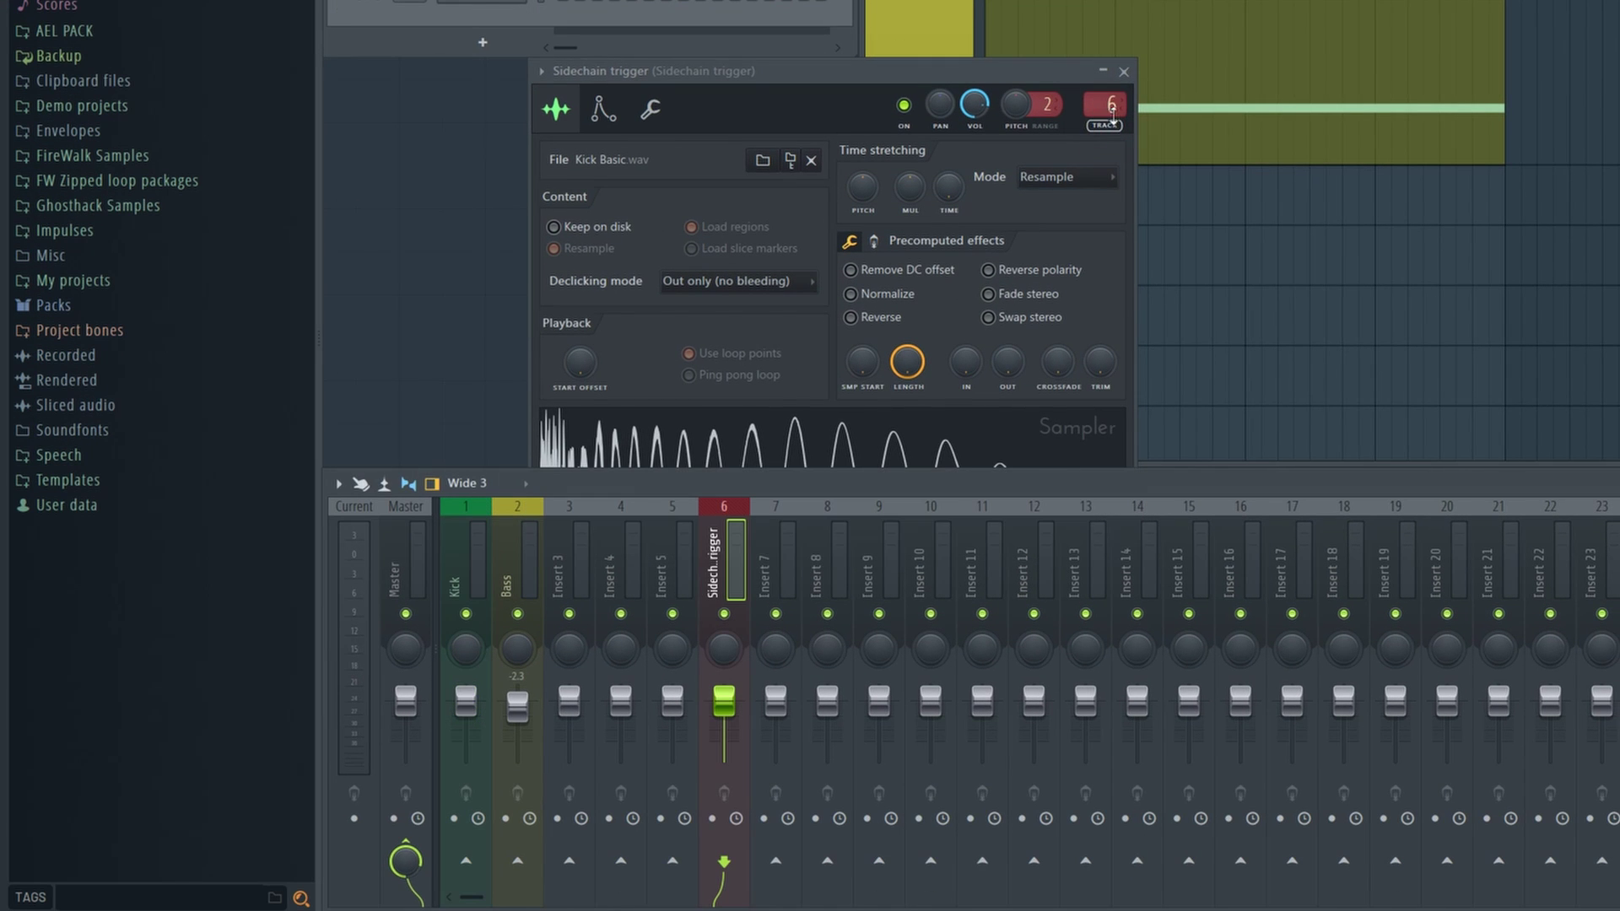
pyautogui.click(1124, 71)
pyautogui.hotkey('alt', 'Left')
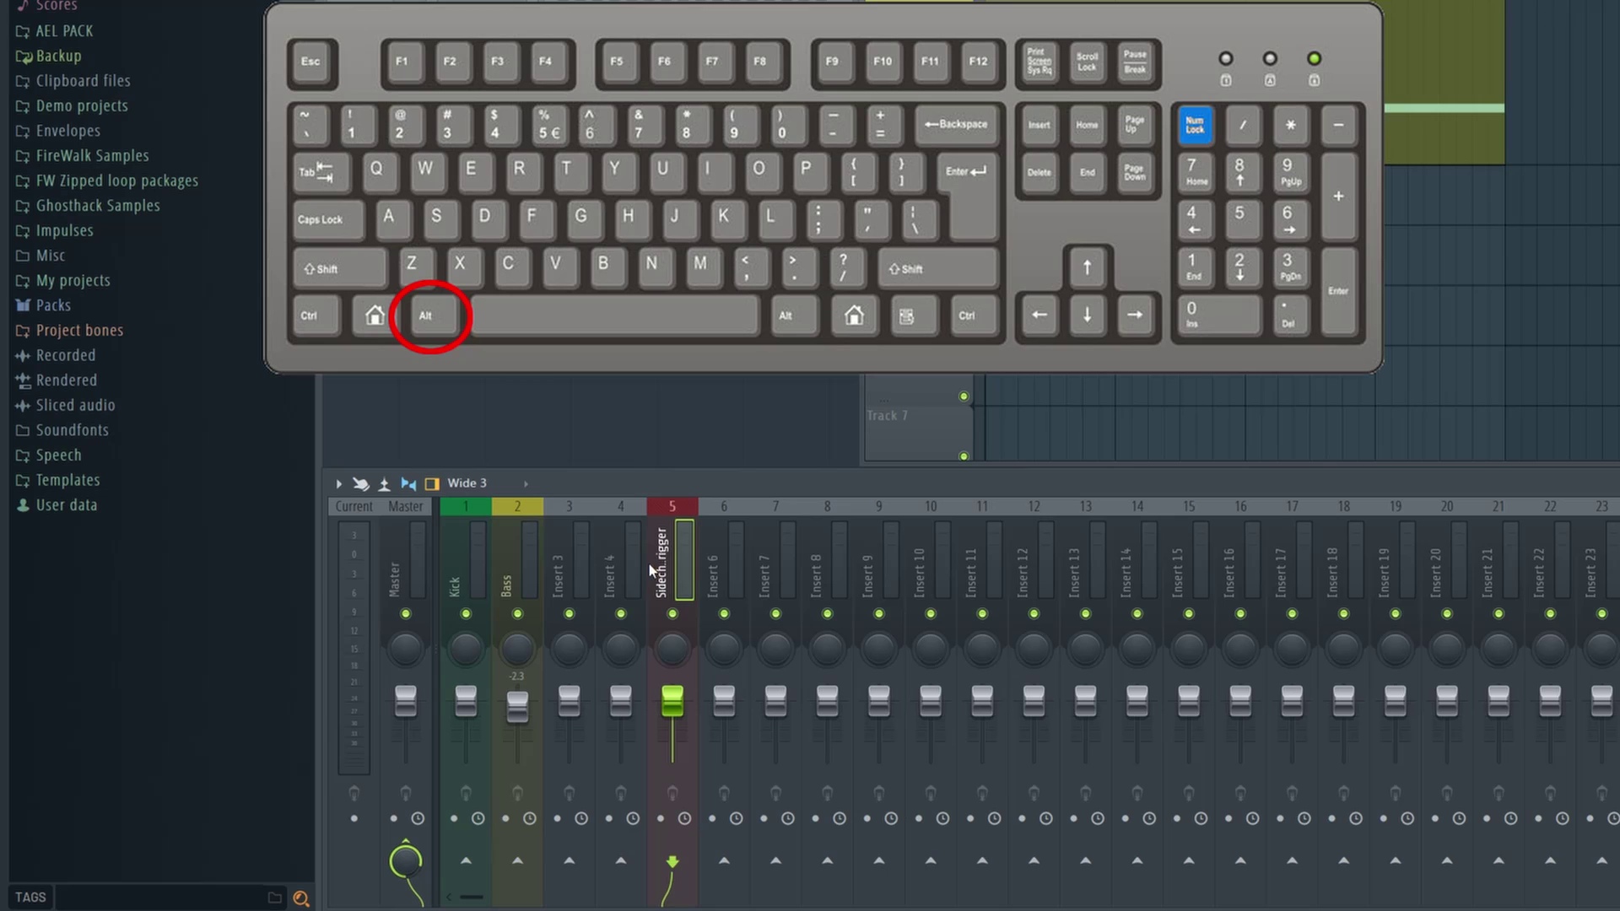
pyautogui.hotkey('alt', 'Left')
pyautogui.hotkey('alt', 'Left')
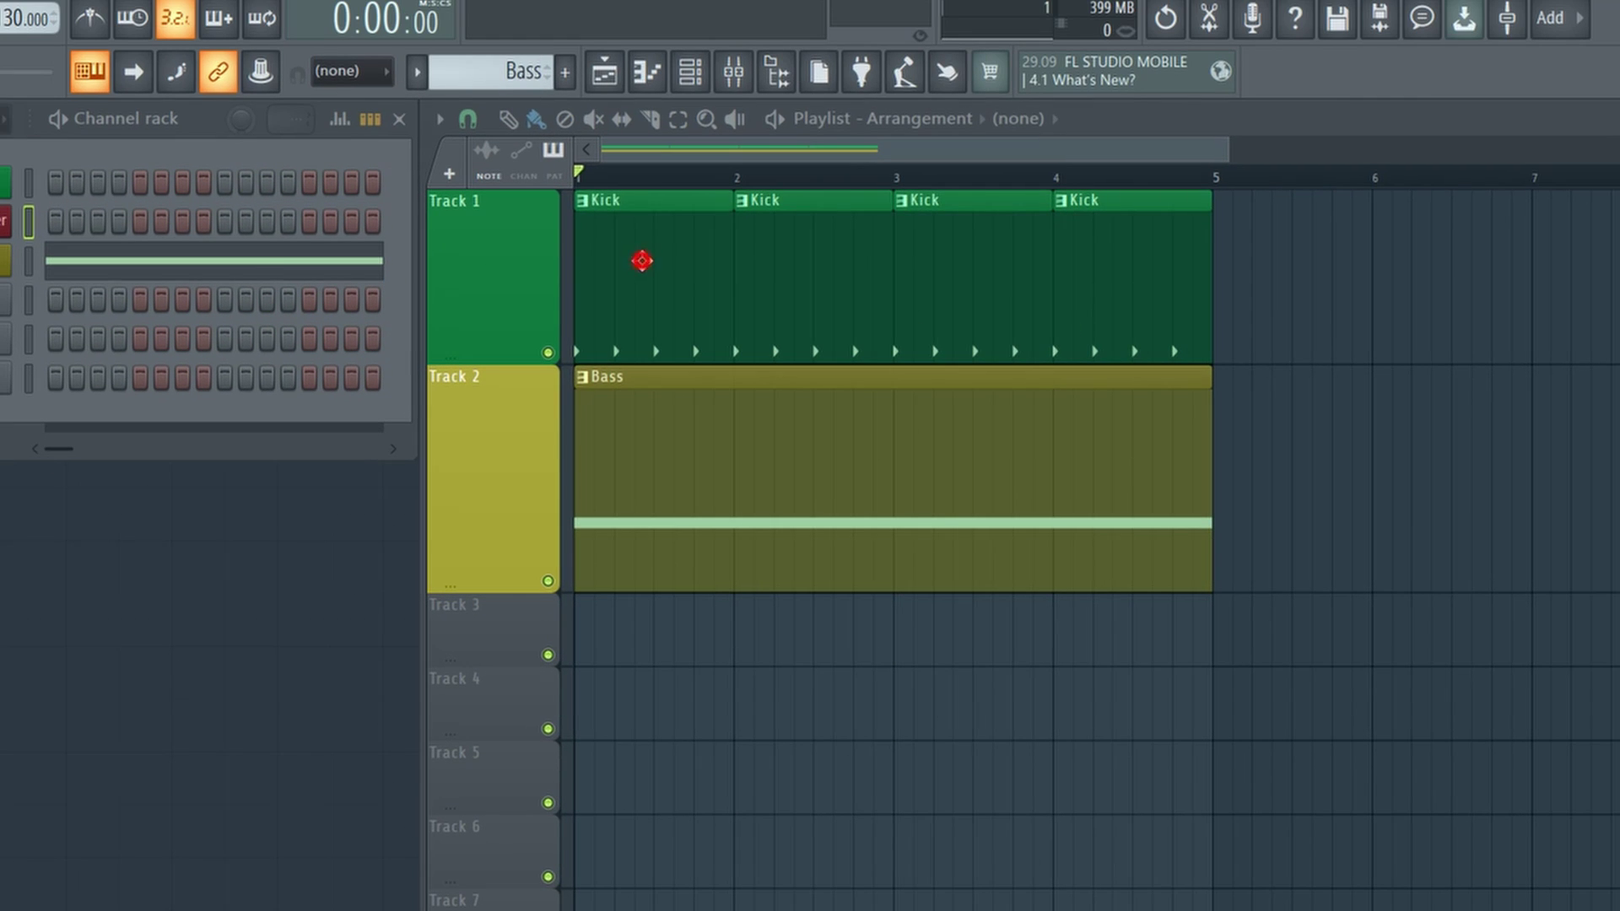
# Add a new coloured empty pattern named 'Sidechain trigger'
pyautogui.click(642, 261)
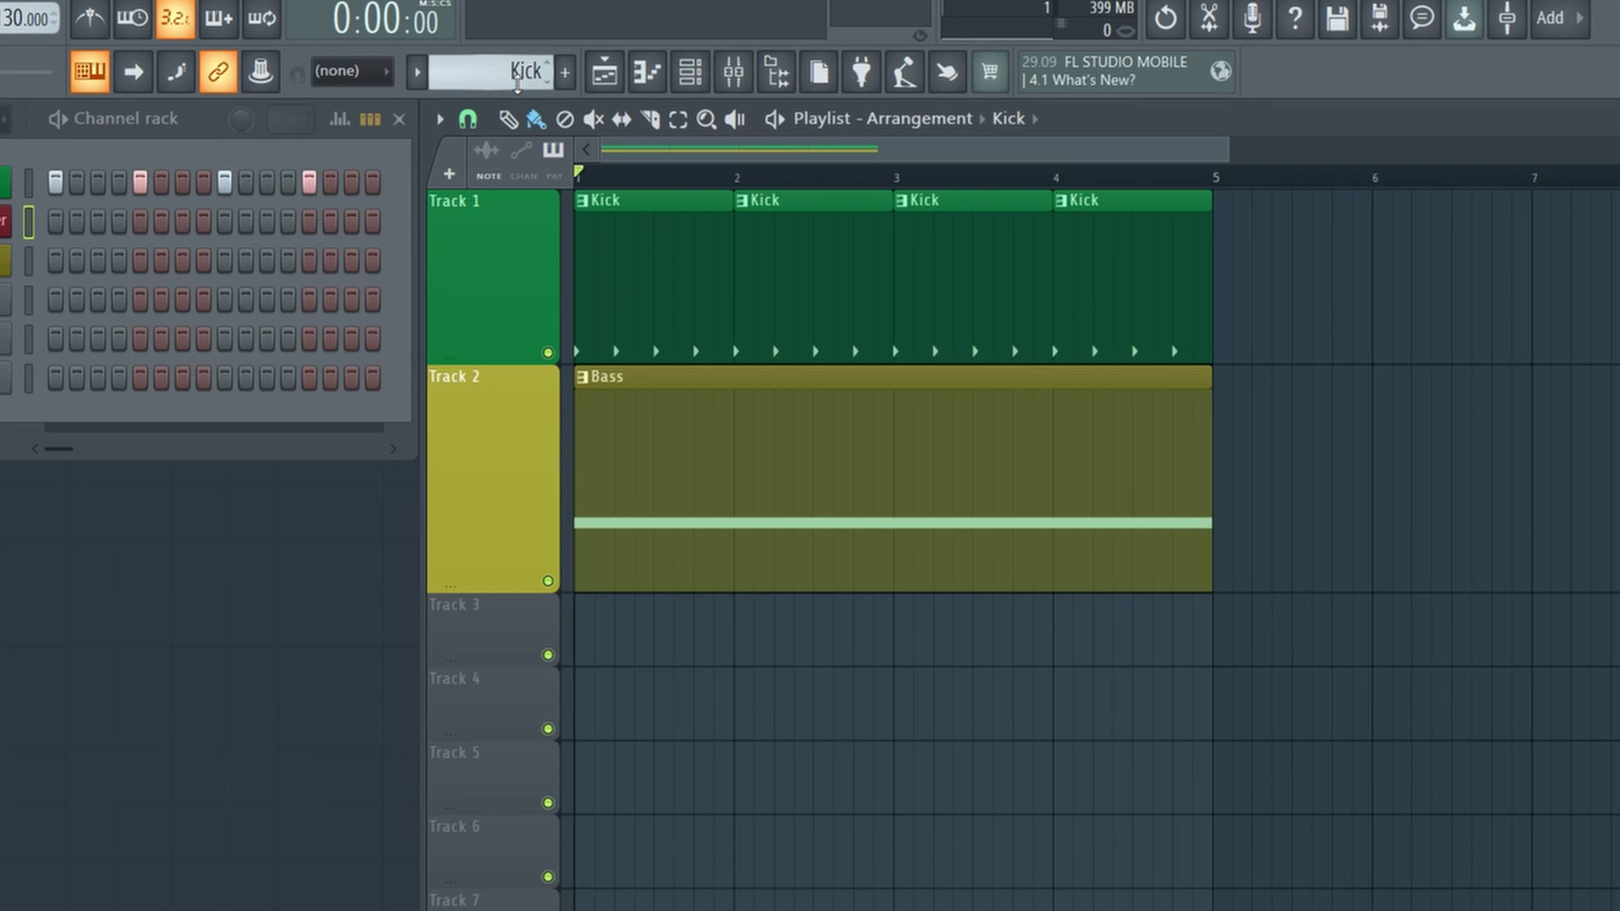
pyautogui.click(569, 74)
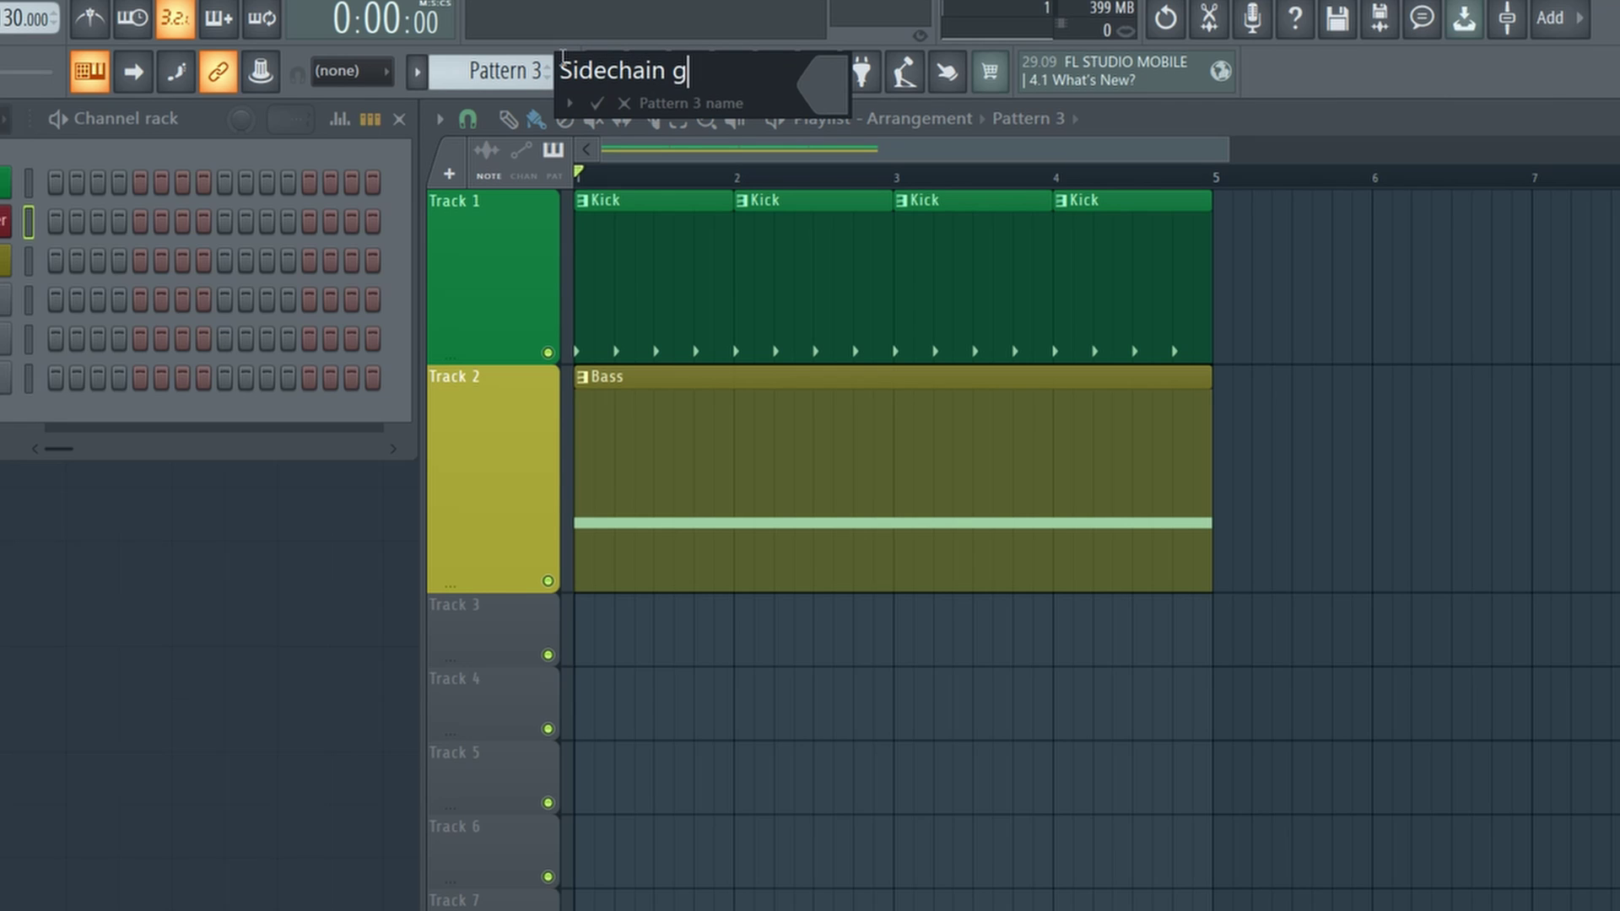
pyautogui.click(821, 91)
pyautogui.click(921, 511)
pyautogui.click(1256, 713)
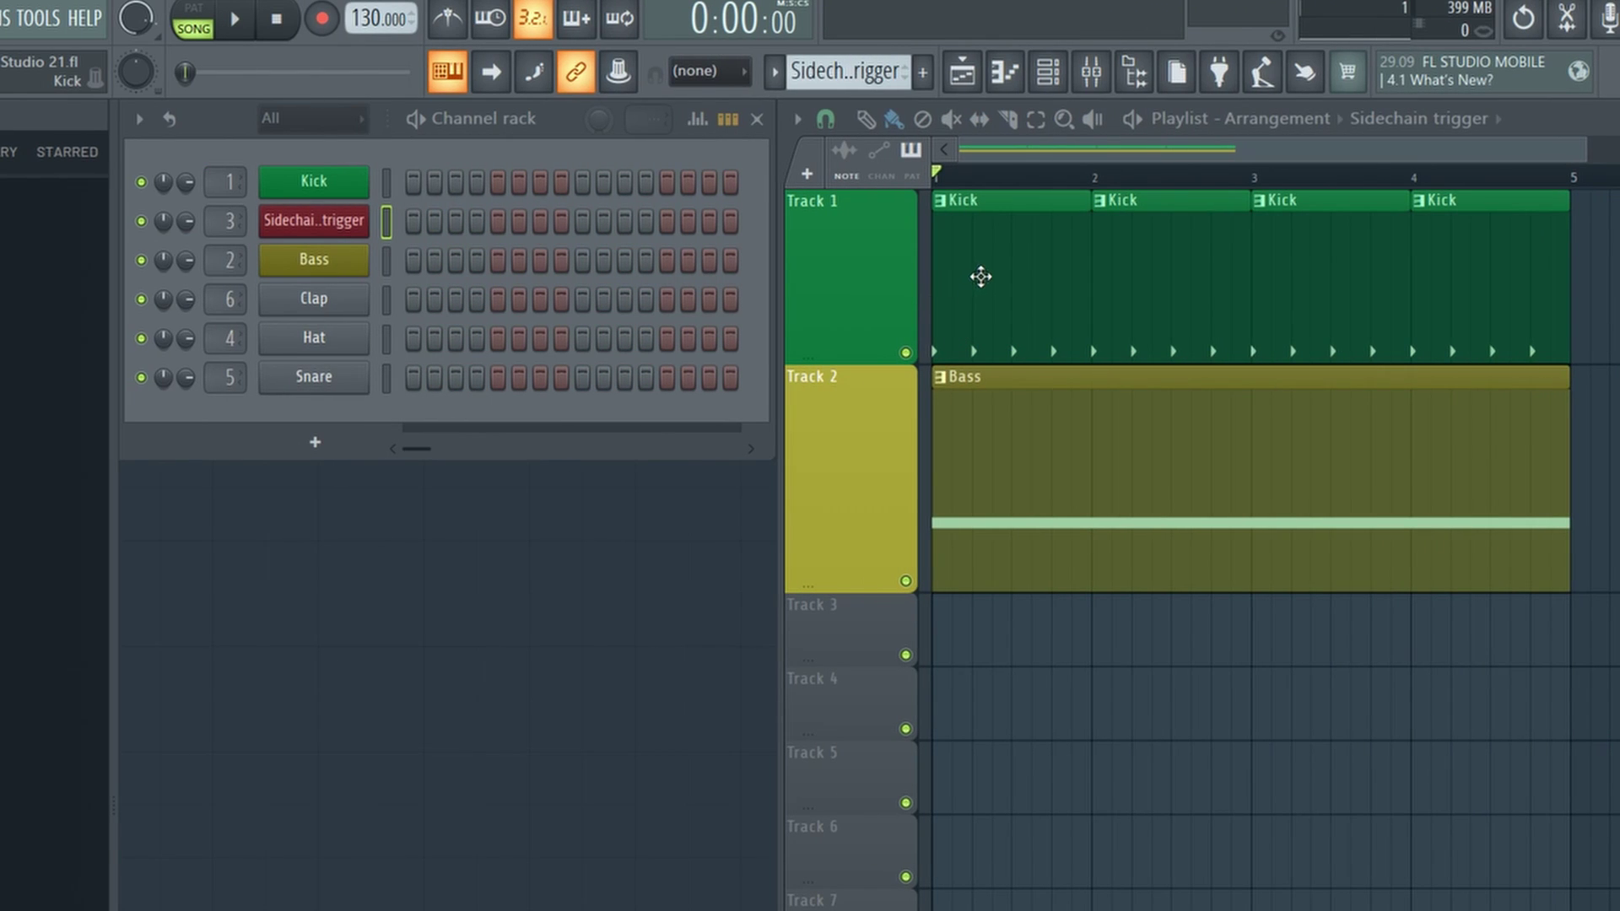
# Copy Kick's steps and paste them onto Sidechain trigger in the Sidechain trigger pattern
pyautogui.click(985, 274)
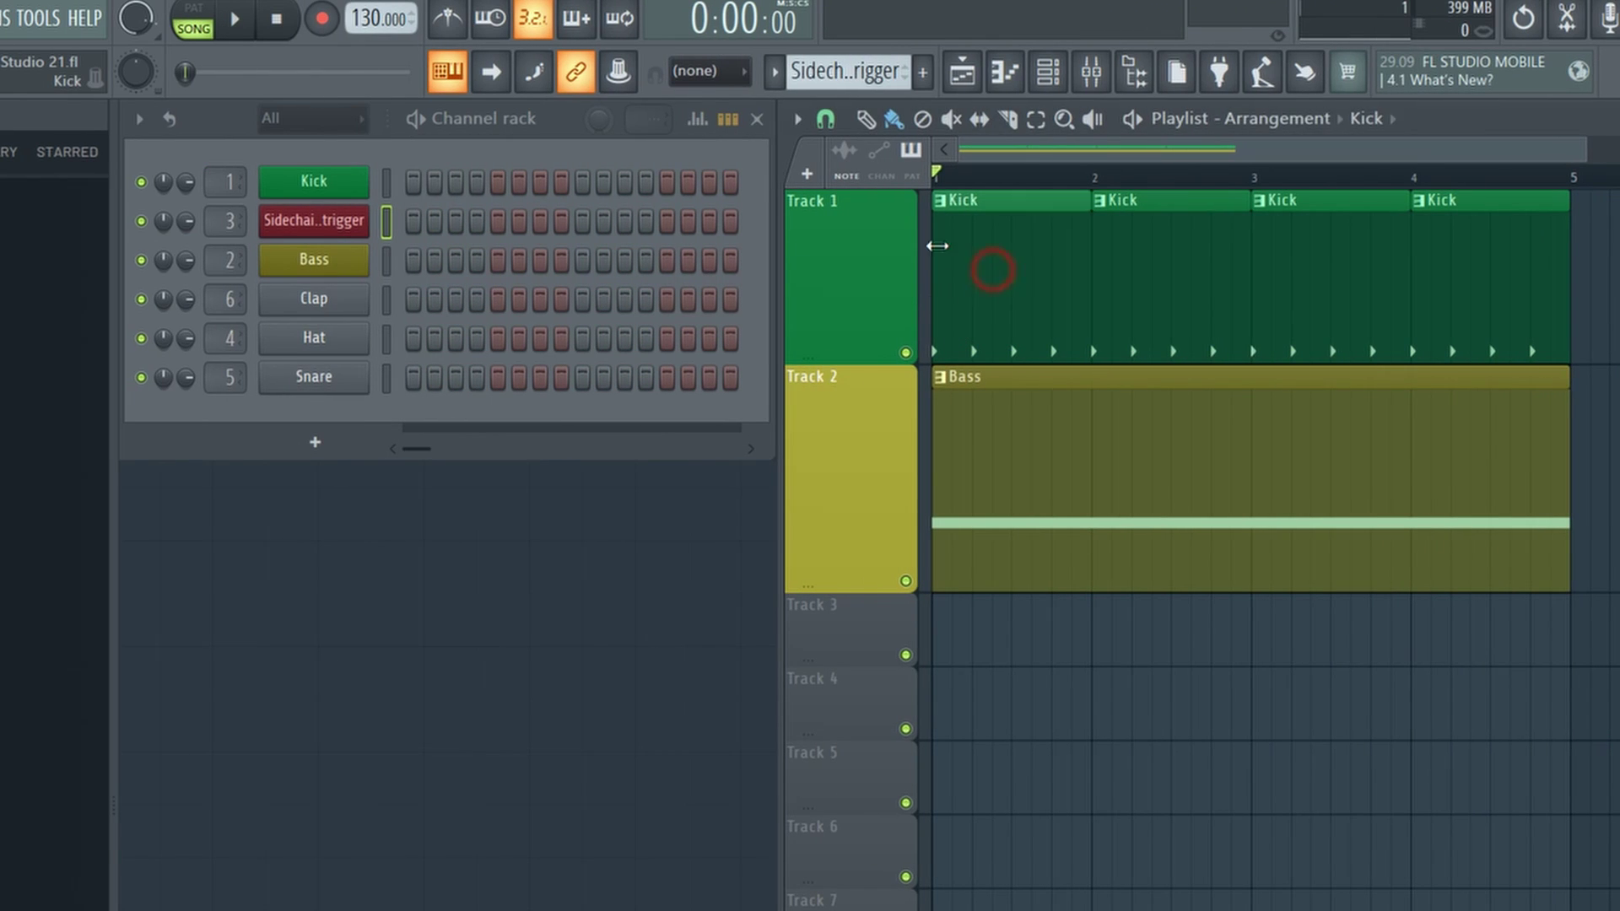
pyautogui.rightClick(312, 180)
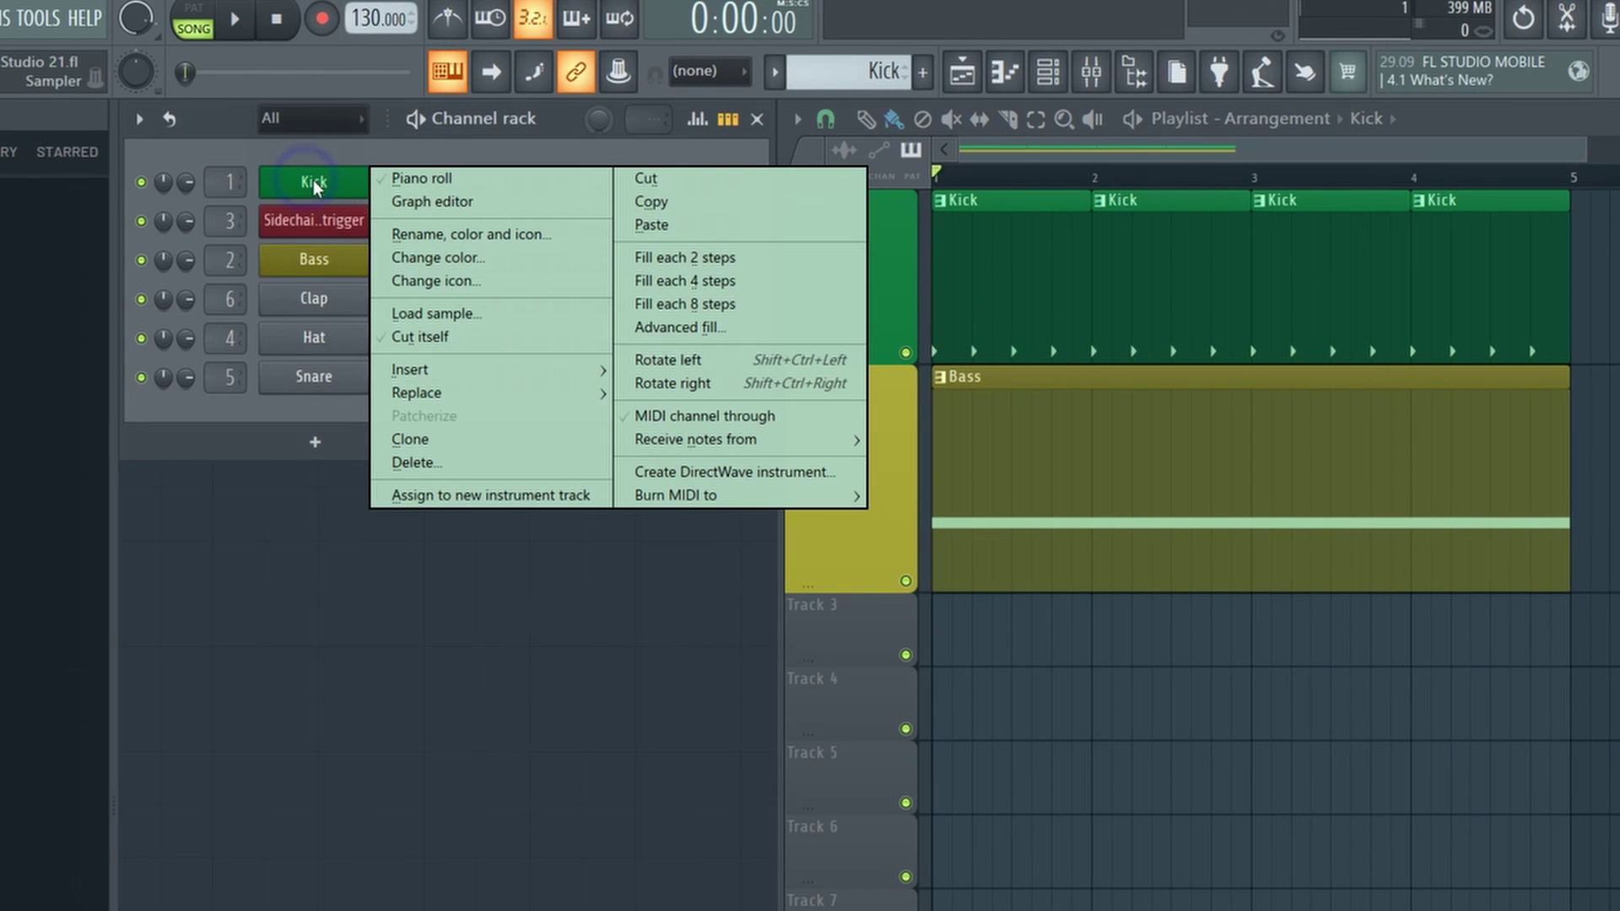
pyautogui.click(651, 202)
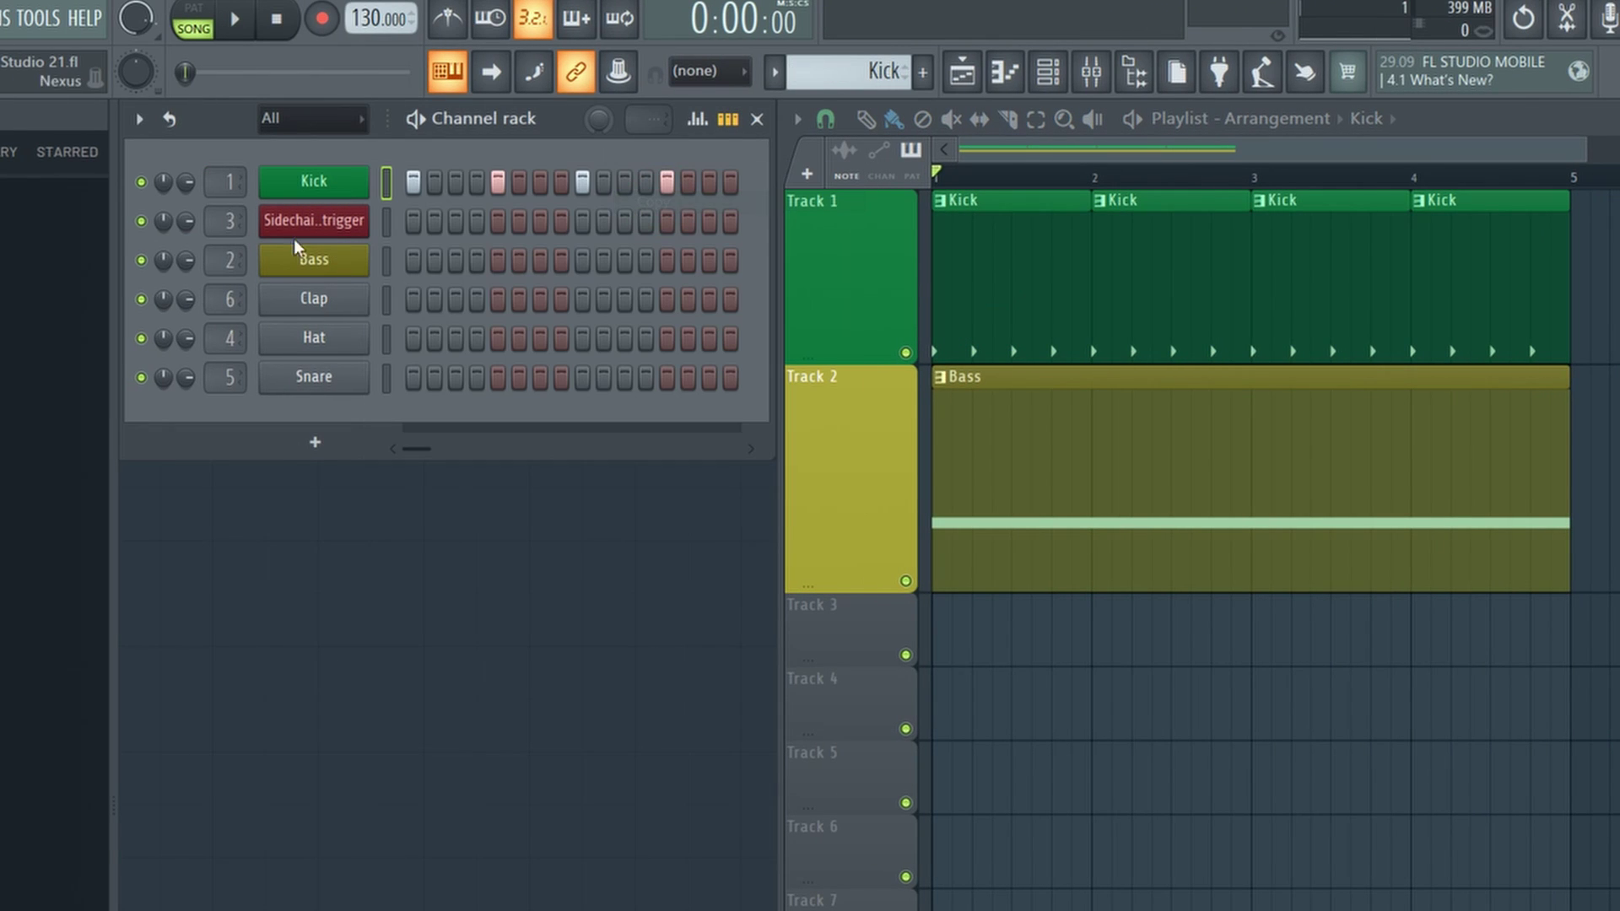
pyautogui.click(886, 70)
pyautogui.click(919, 119)
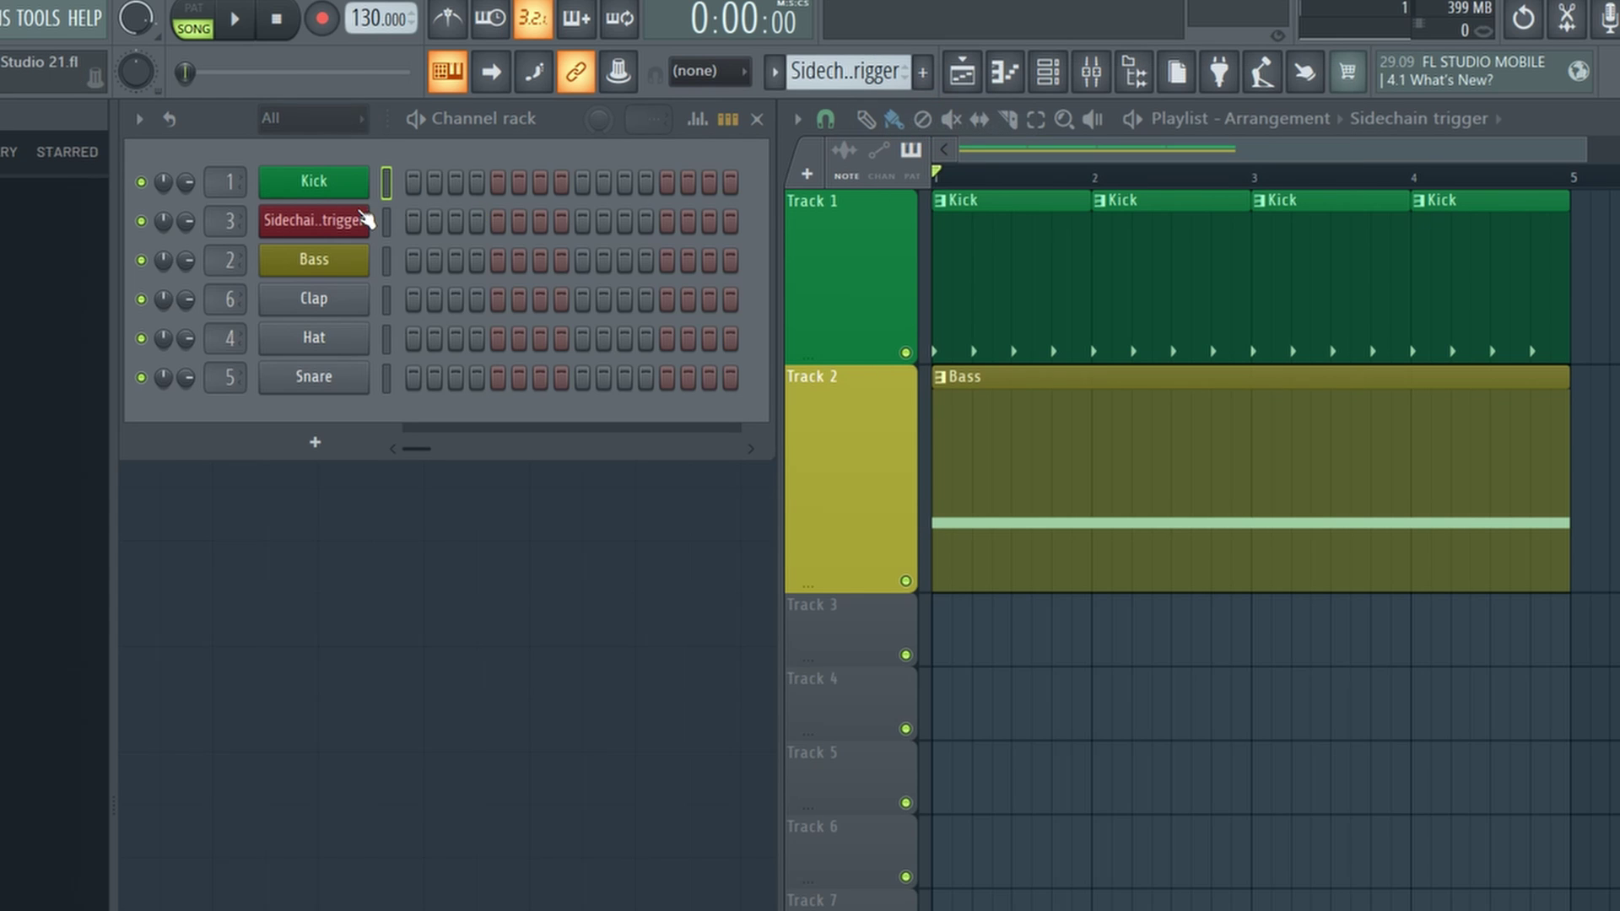
pyautogui.rightClick(317, 235)
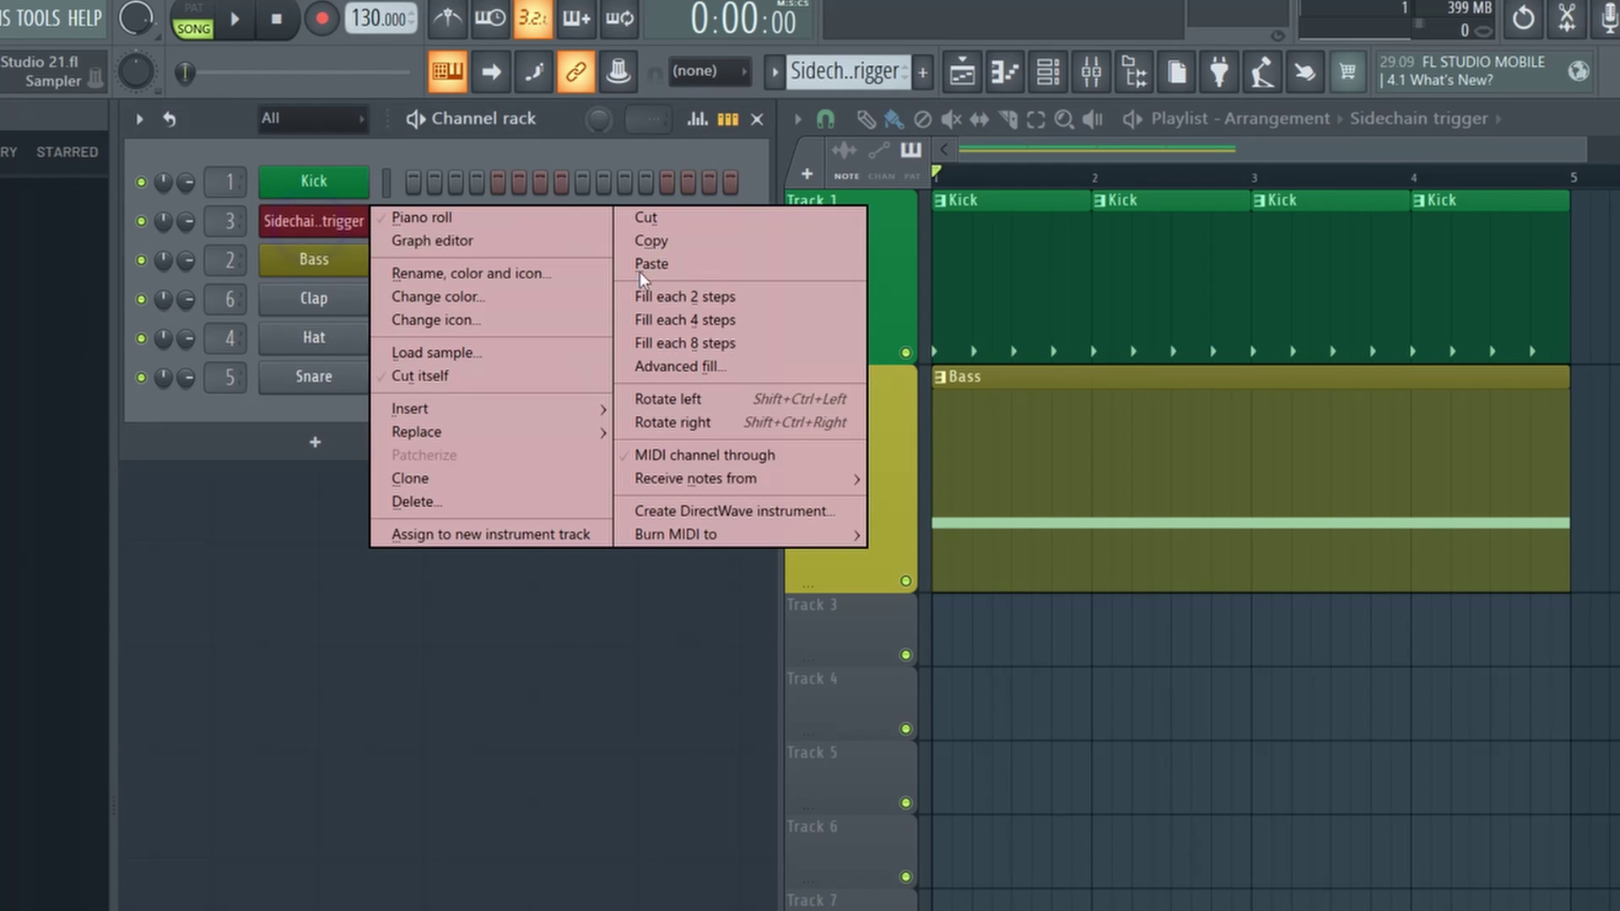
pyautogui.click(695, 259)
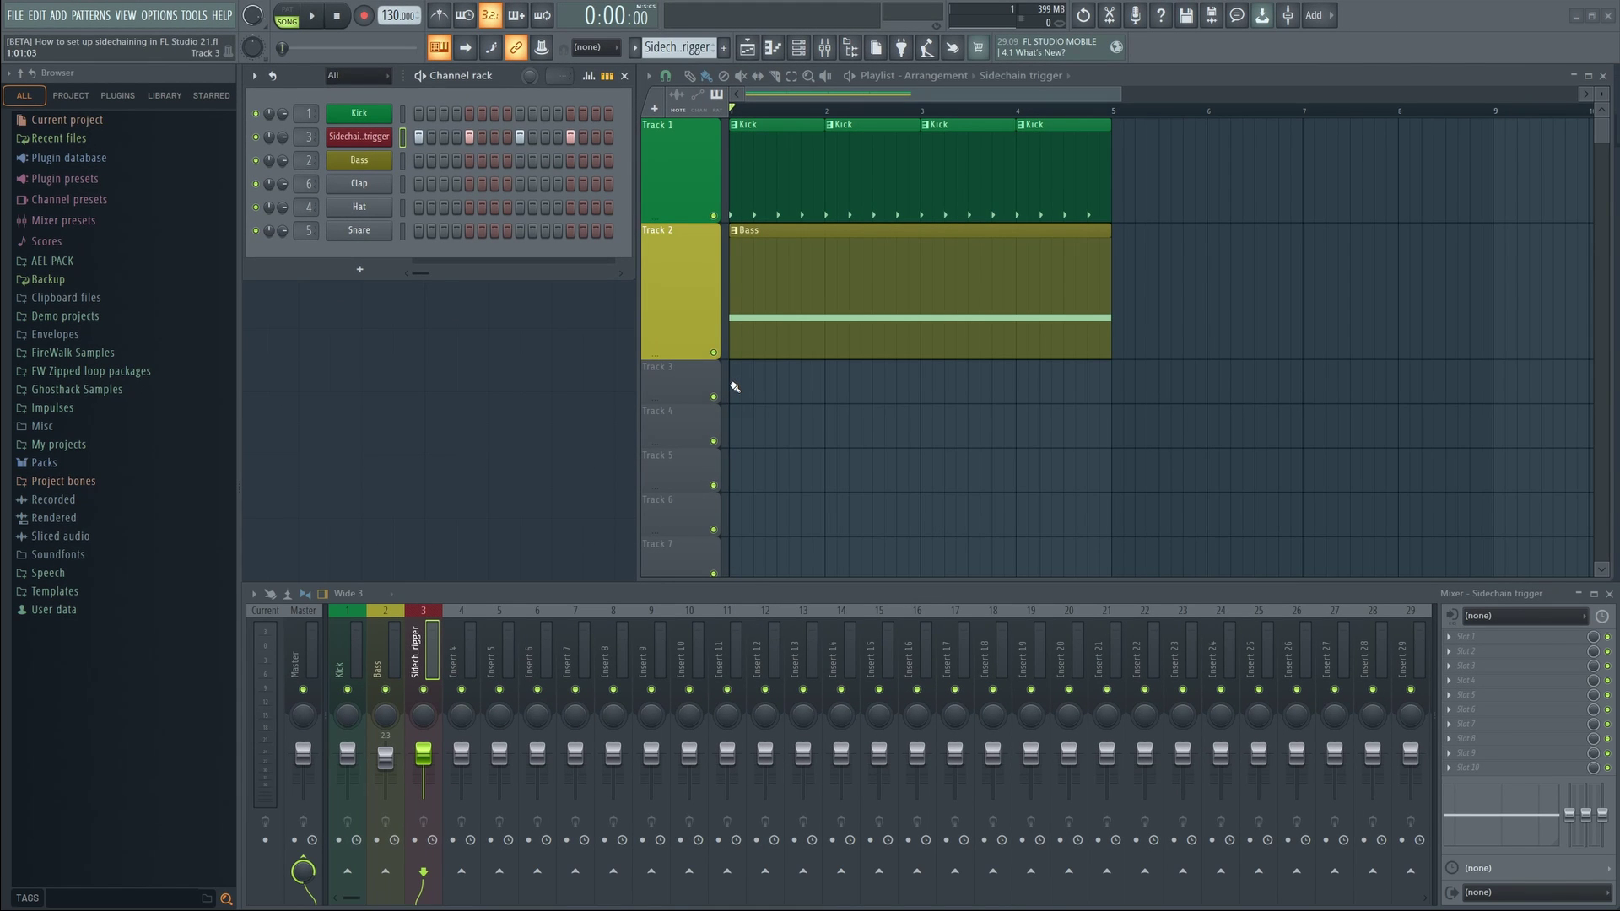
# Paint Sidechain trigger clips over Track 3, bars 1–5, and auto-name the track
pyautogui.moveTo(734, 386); pyautogui.dragTo(1080, 389)
pyautogui.rightClick(677, 388)
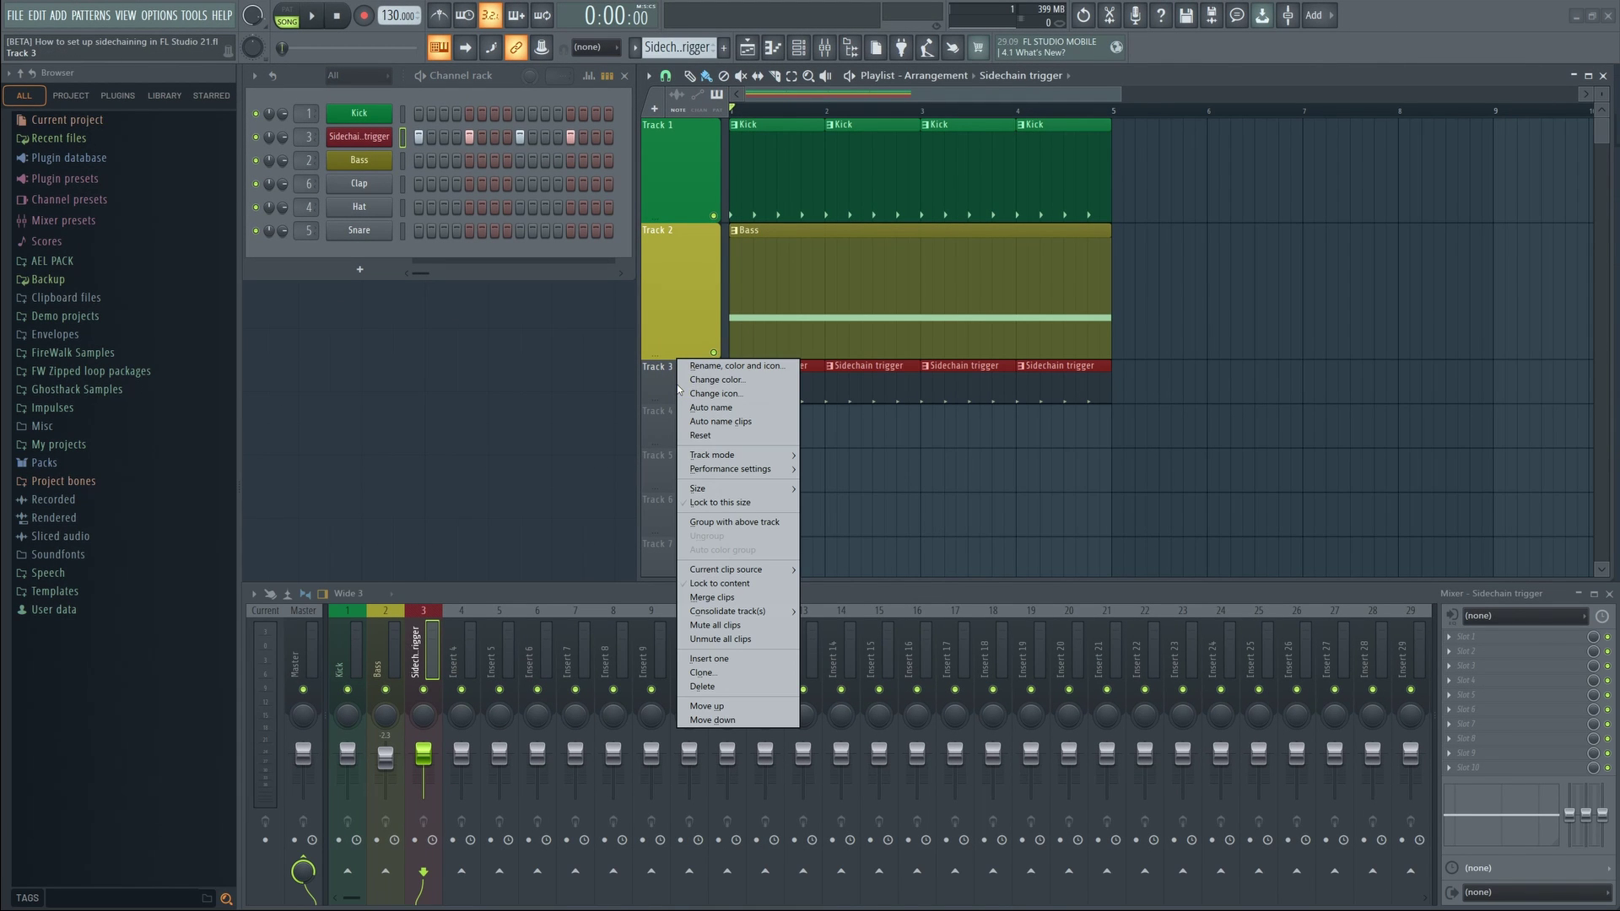
pyautogui.click(724, 407)
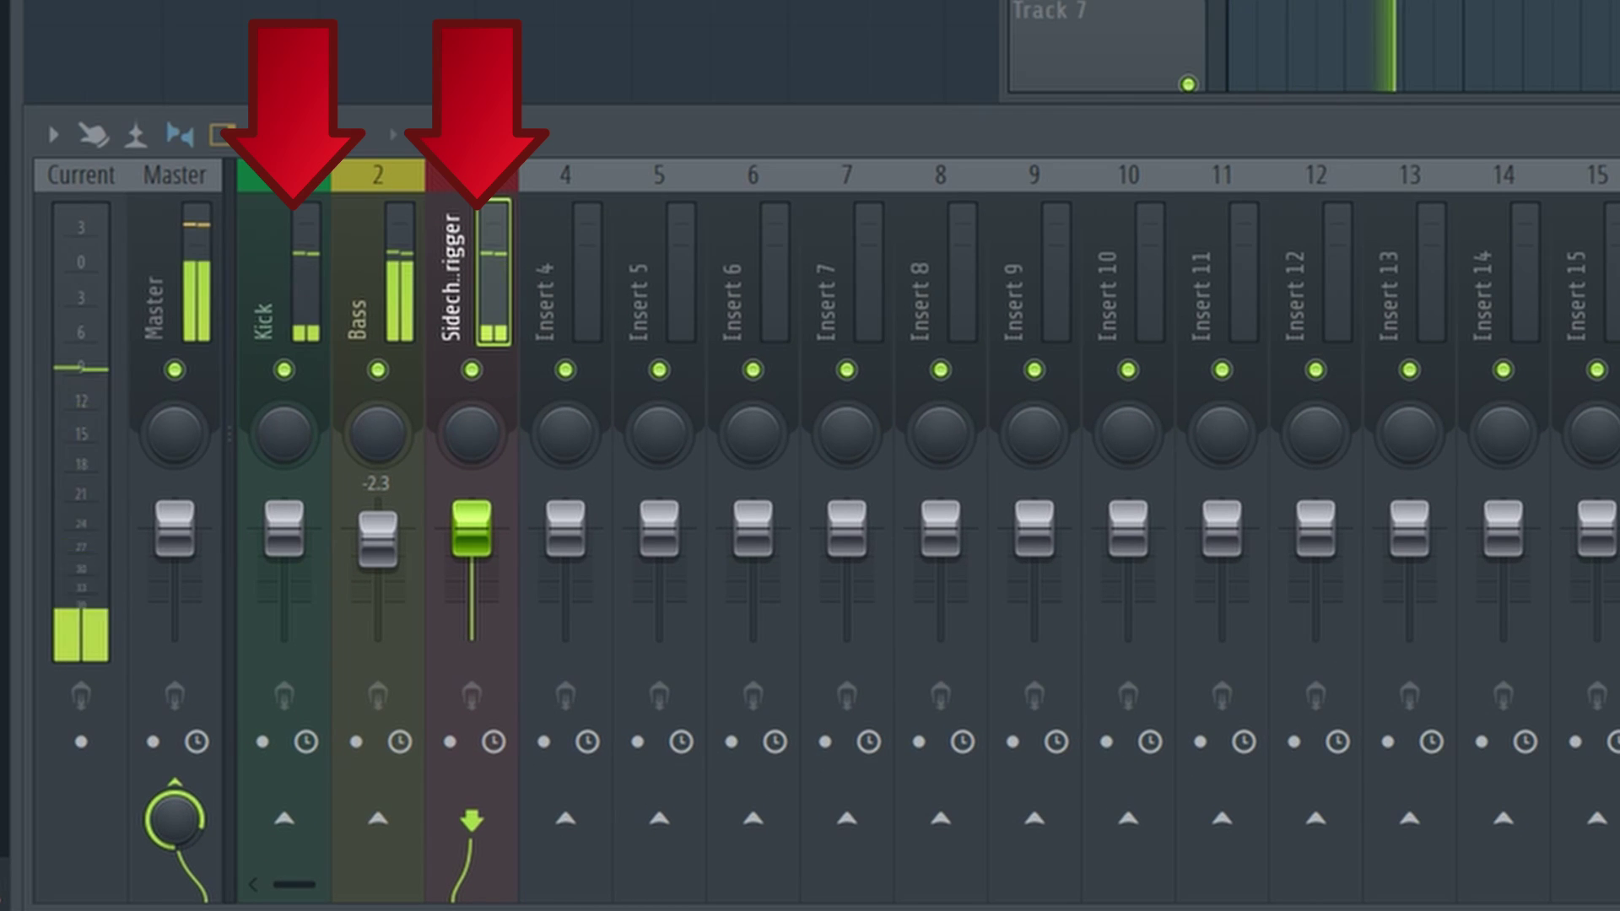
# Stop playback and cut insert 3's route to the Master track
pyautogui.press('space')
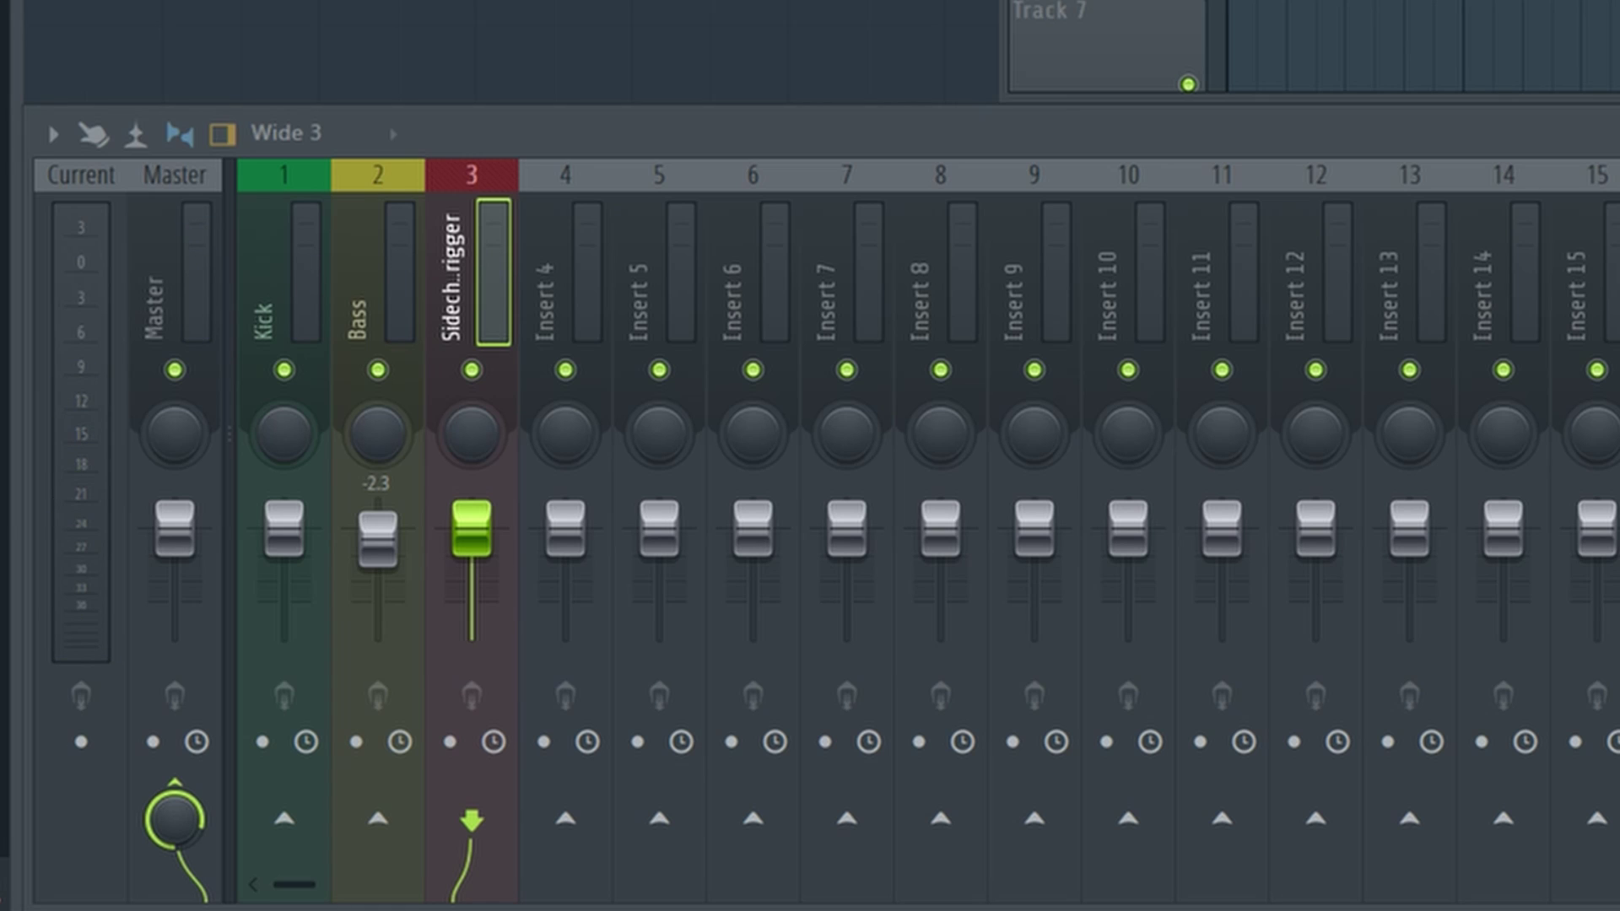
pyautogui.click(173, 786)
pyautogui.press('space')
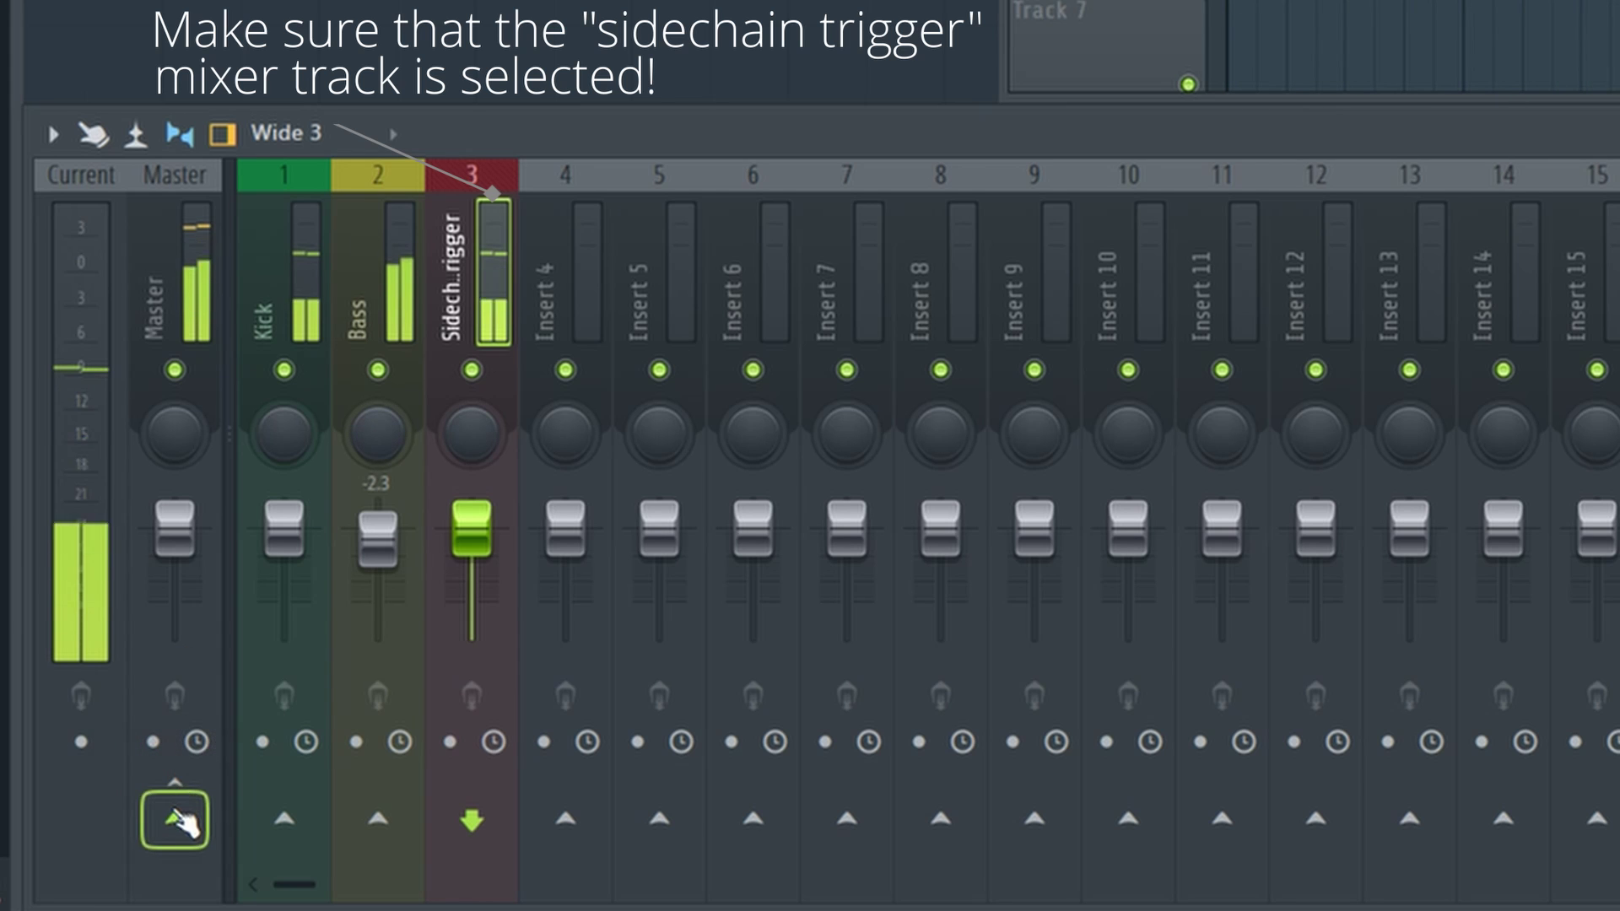
pyautogui.click(173, 795)
pyautogui.click(173, 794)
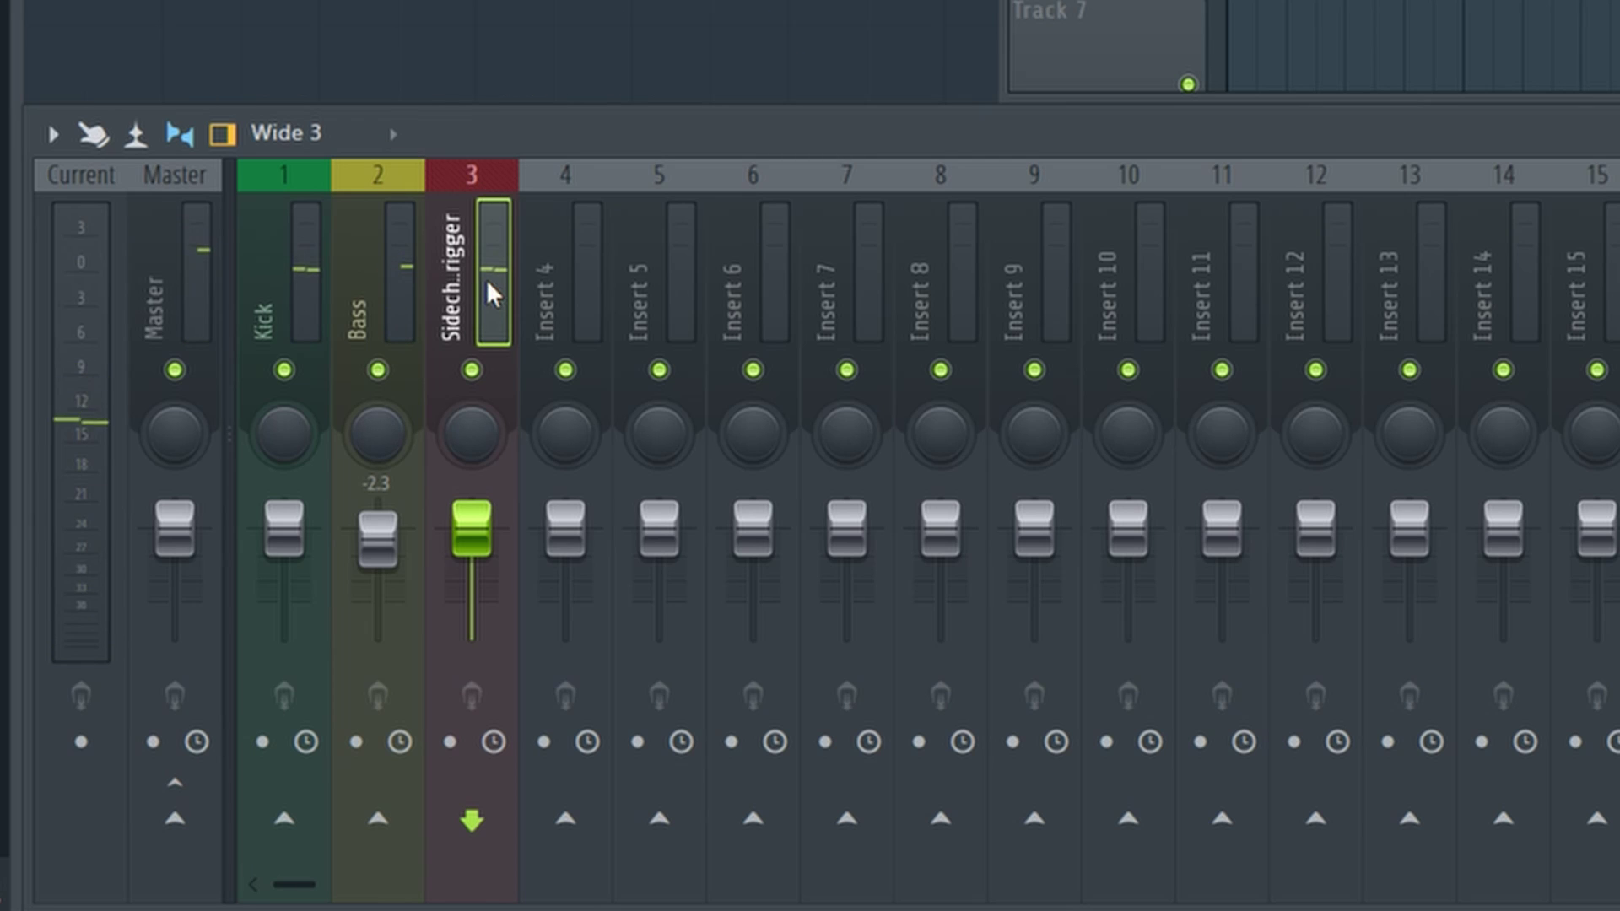
# Set insert 3 to 'Sidechain to this track' on the Bass insert
pyautogui.rightClick(377, 819)
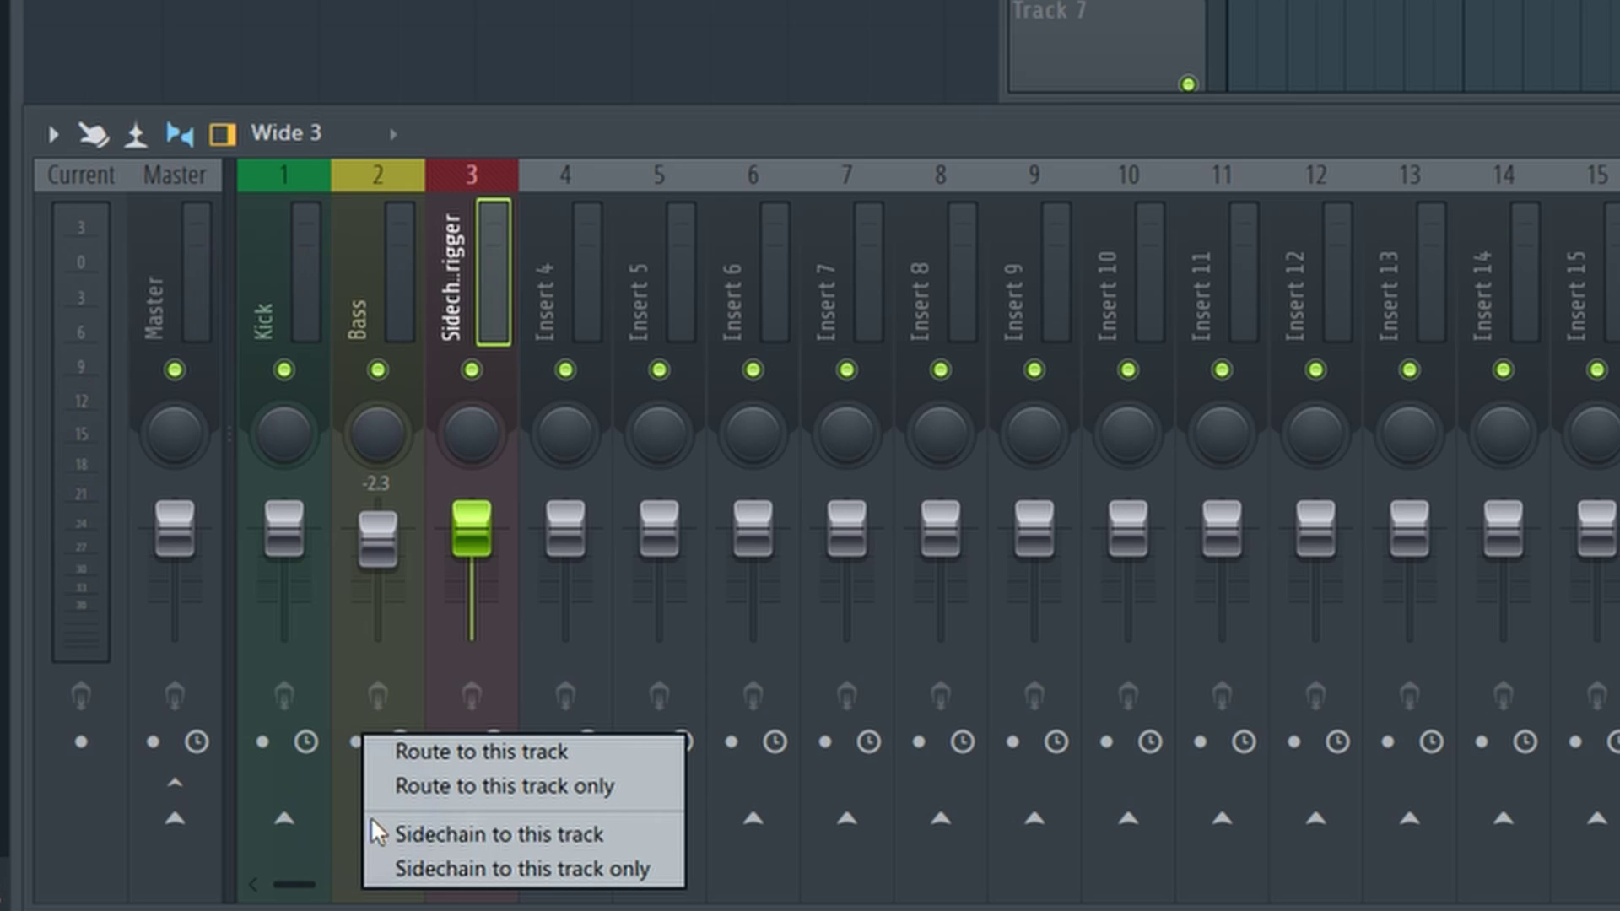
pyautogui.click(503, 838)
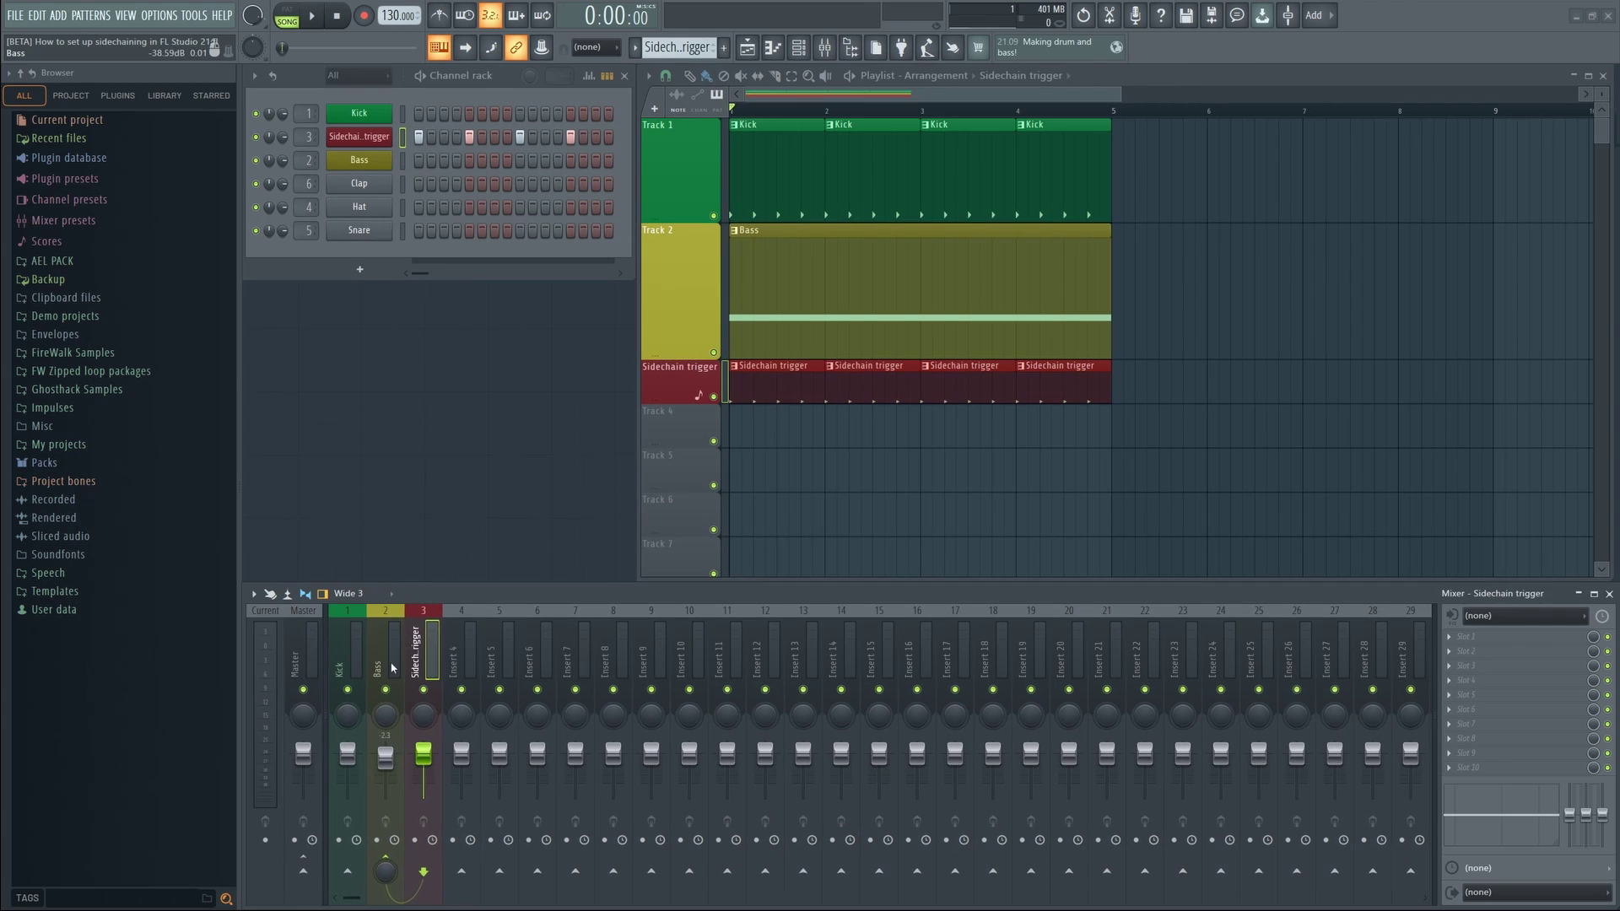
# Load Fruity Limiter into Slot 1 of the Bass mixer track
pyautogui.click(389, 661)
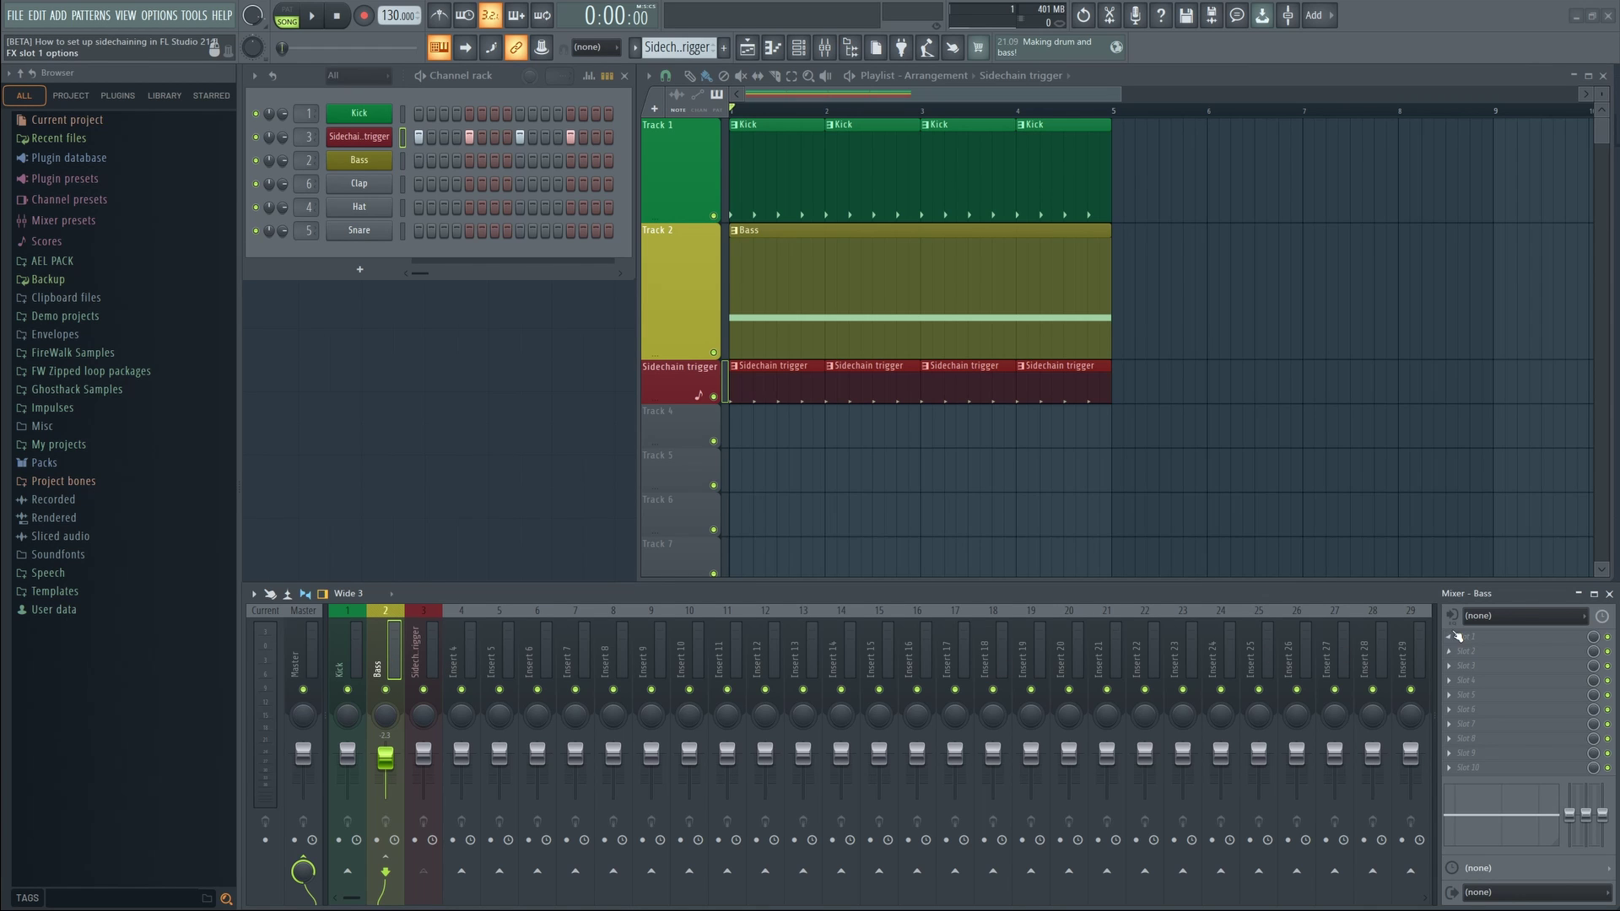
pyautogui.click(1454, 636)
pyautogui.moveTo(1463, 581)
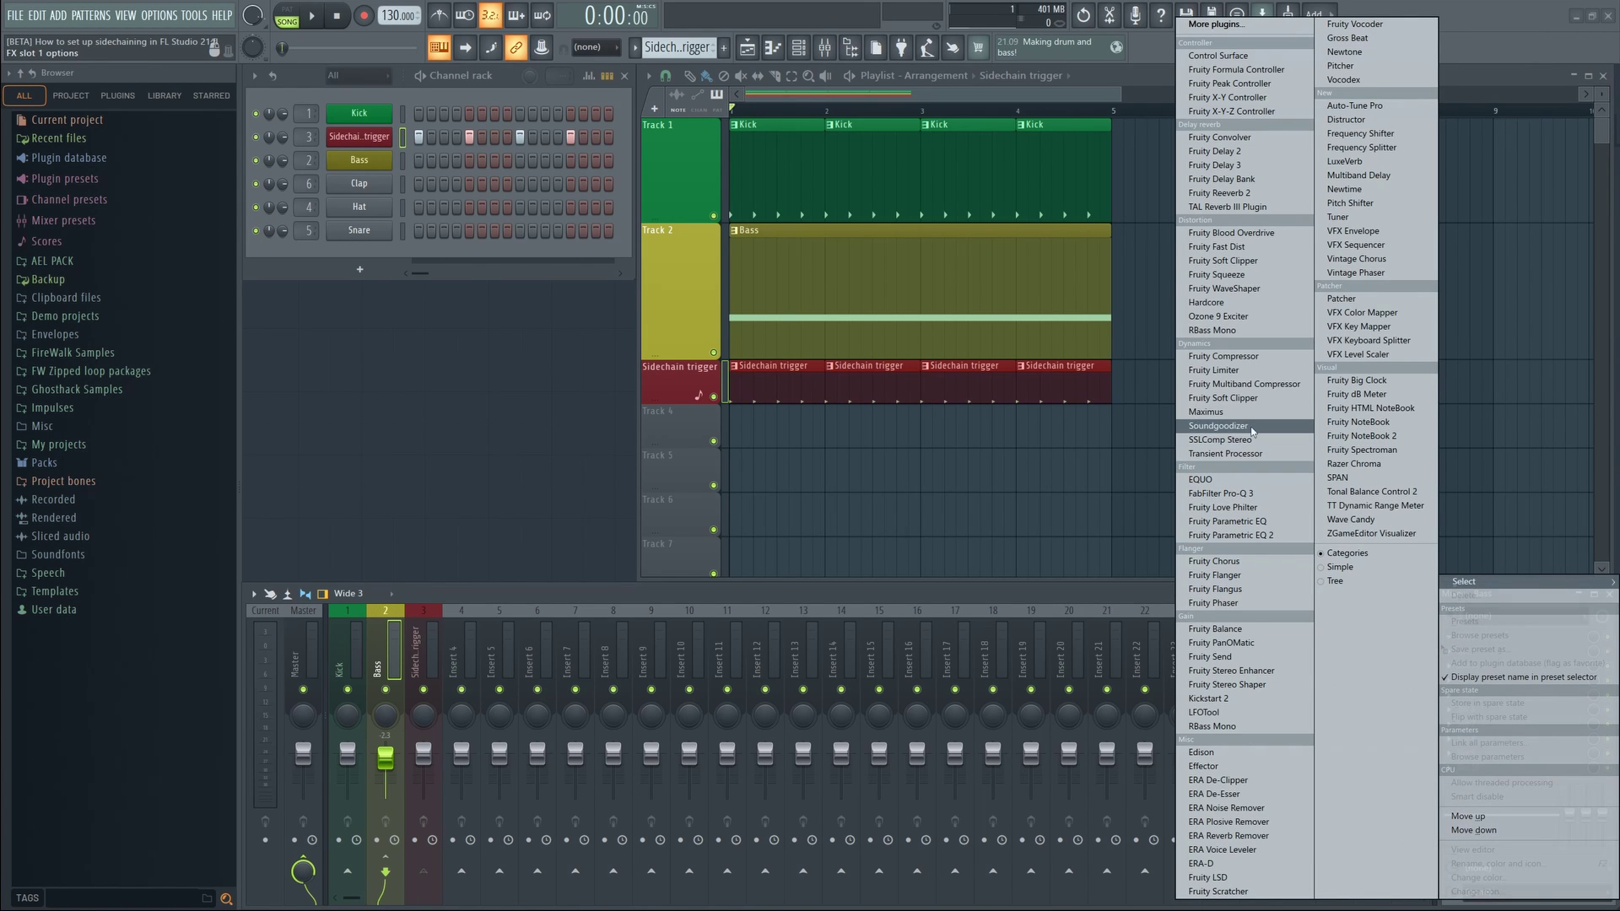
pyautogui.click(1246, 370)
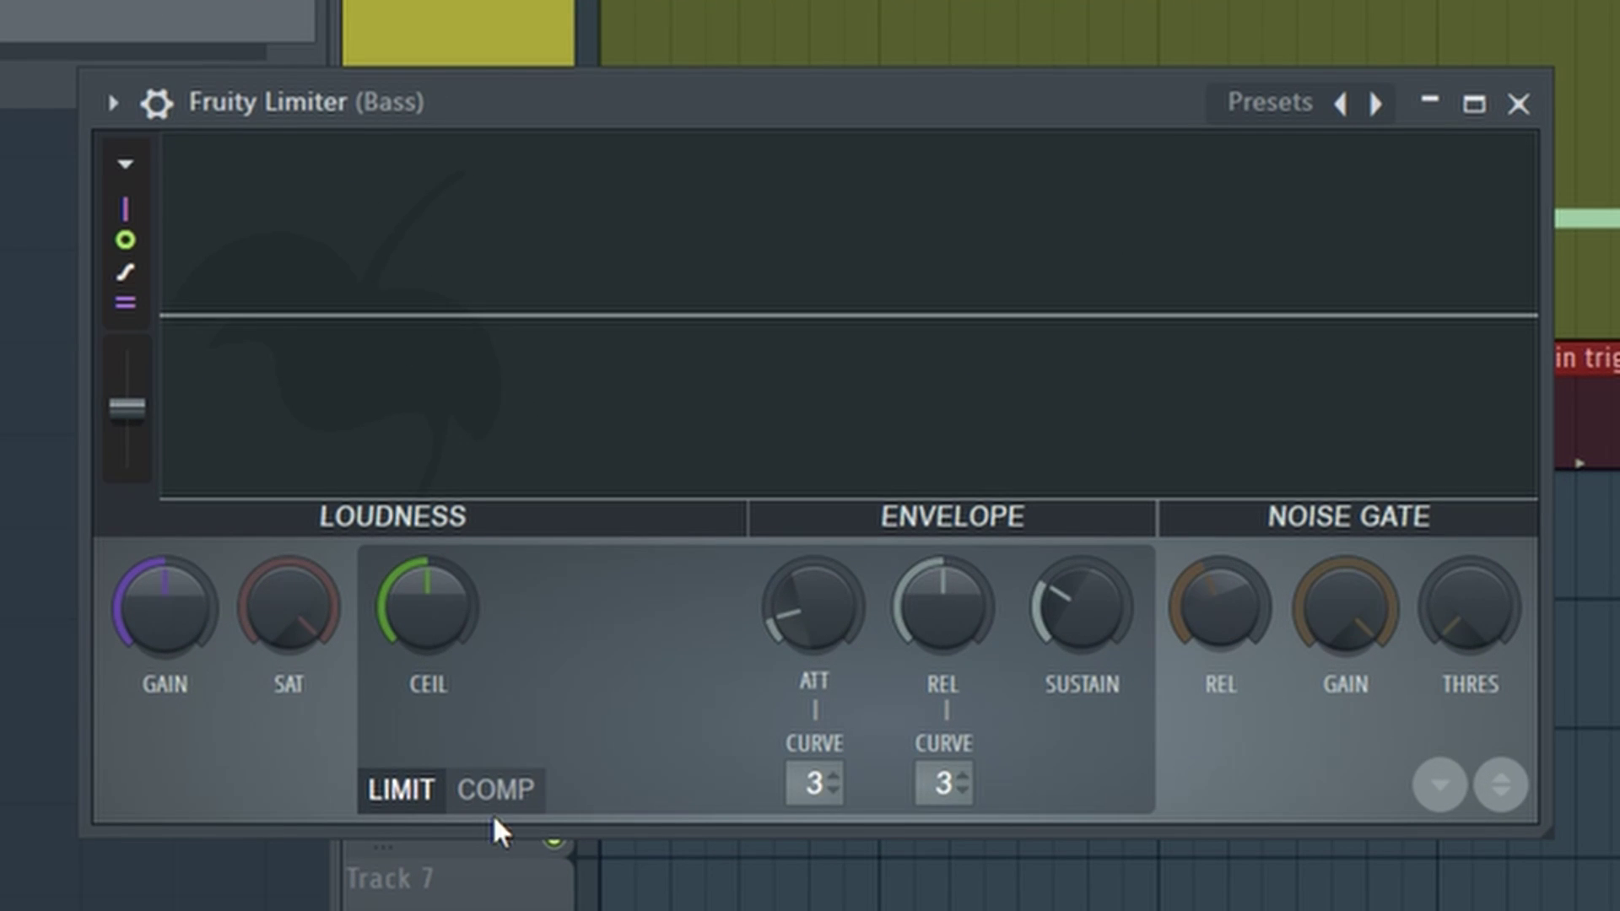
# Switch the Bass limiter to COMP with 'Sidechain trigger' as its sidechain source
pyautogui.click(526, 788)
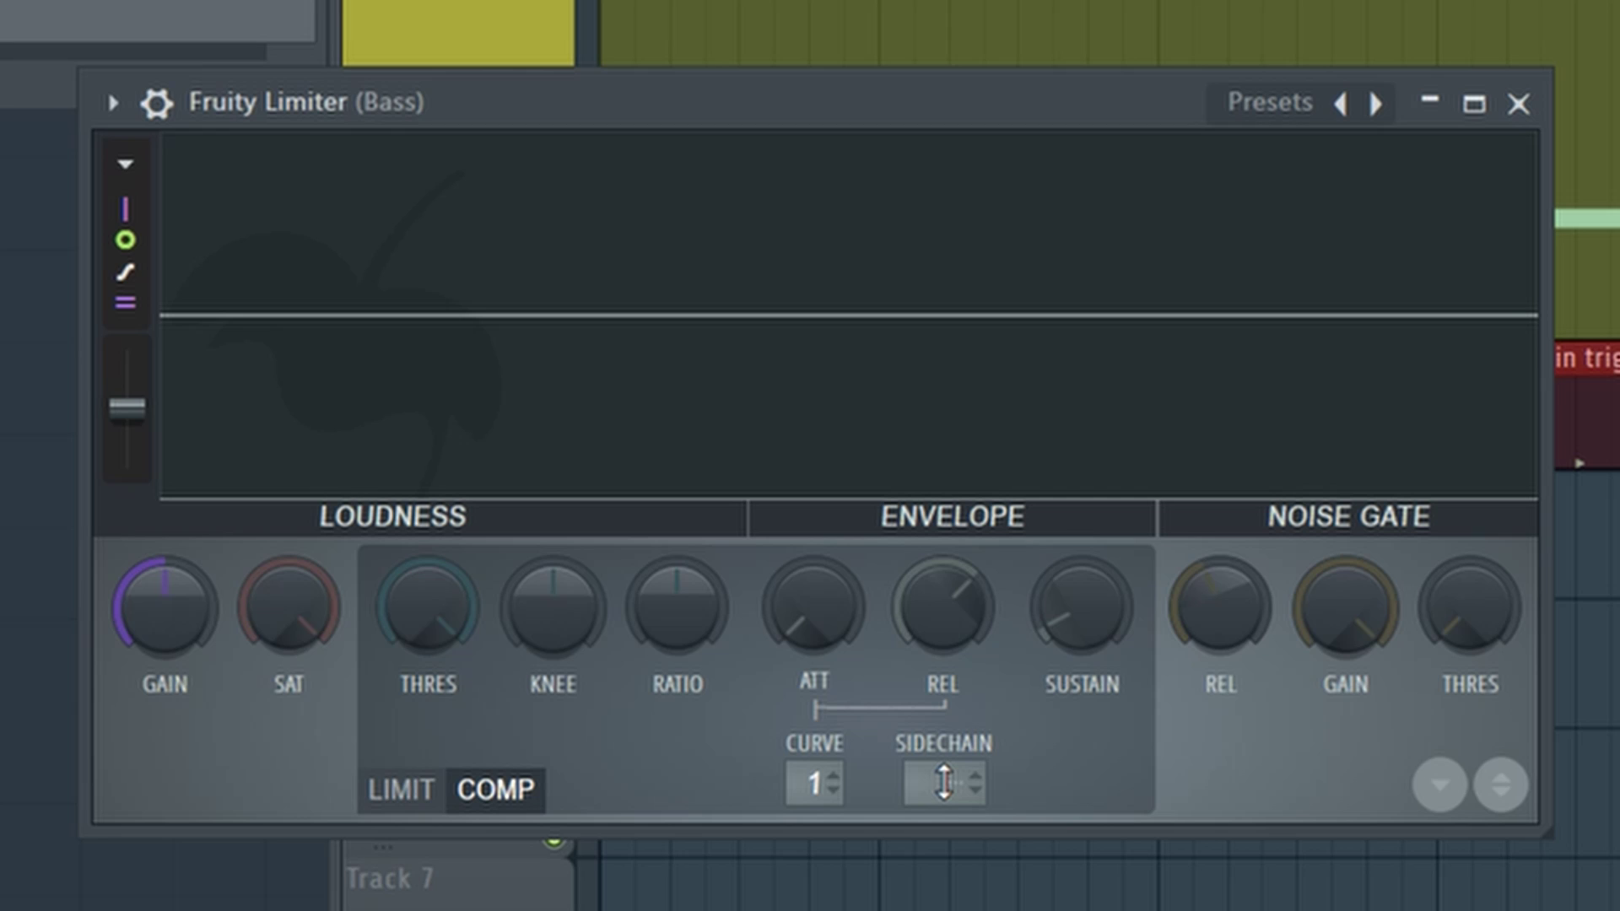
pyautogui.click(944, 782)
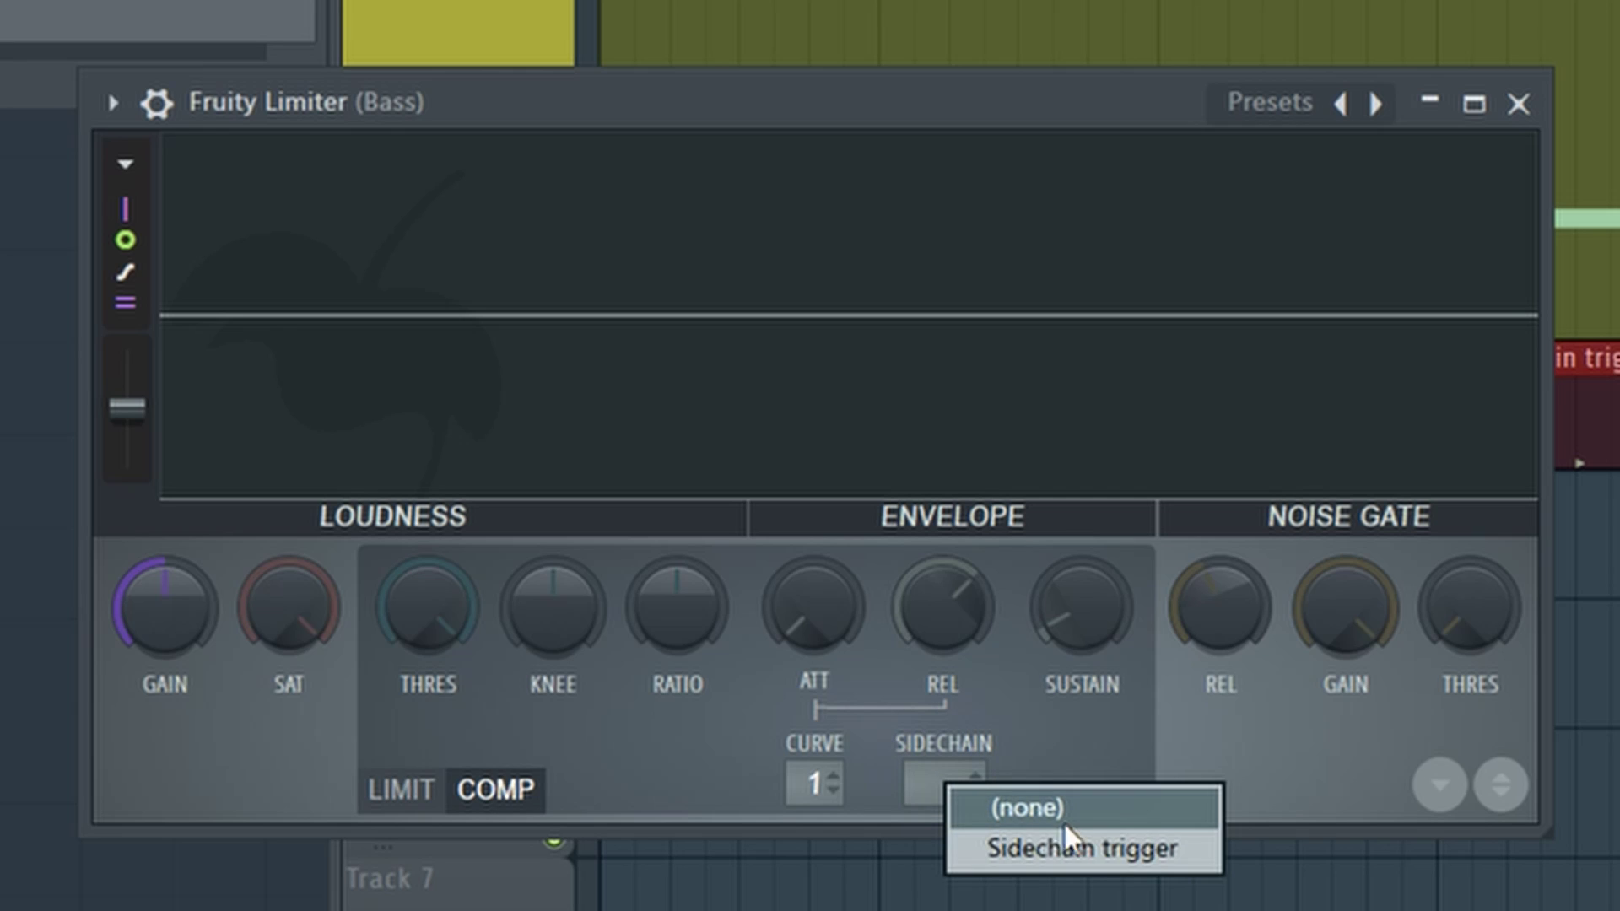
pyautogui.click(1113, 848)
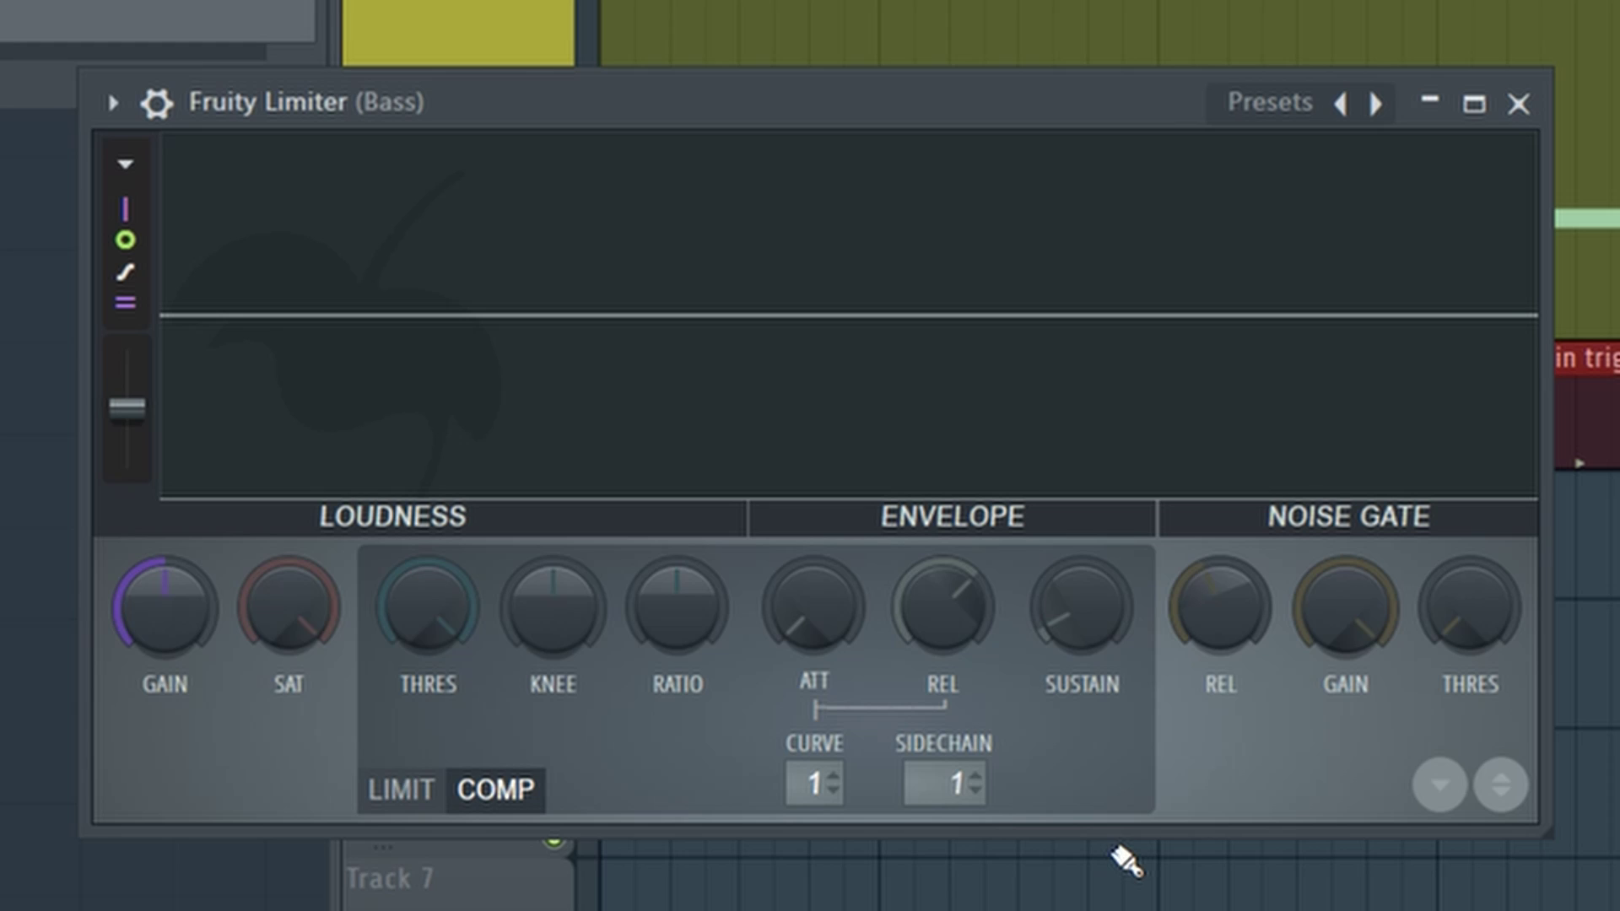
# Raise the ratio, lower the threshold, and adjust release and knee during playback
pyautogui.click(677, 605)
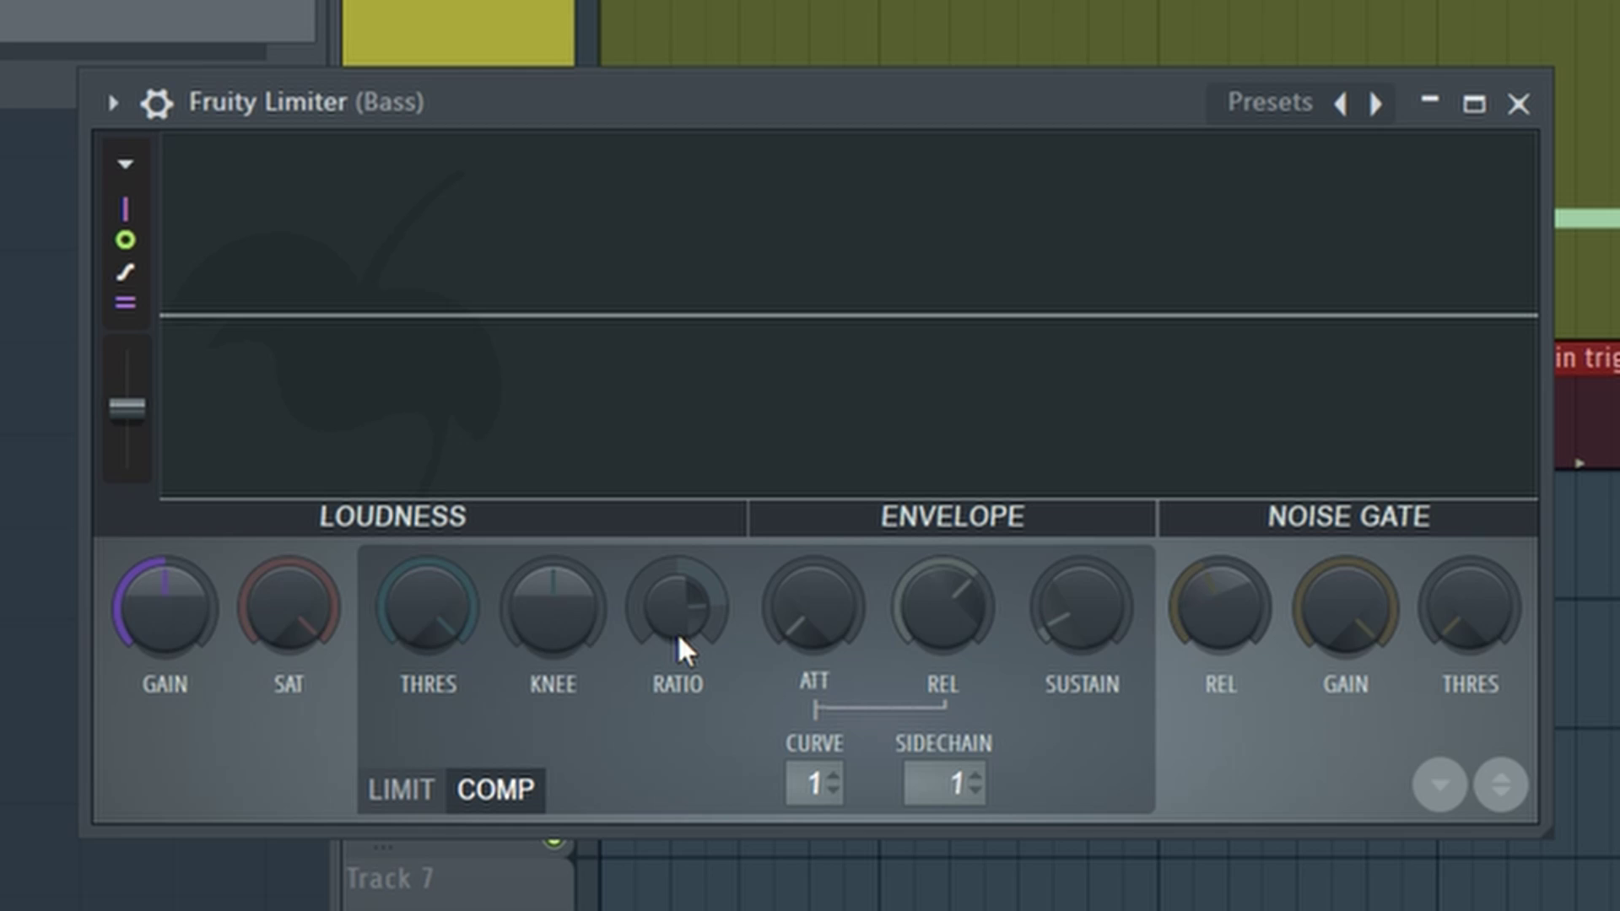
pyautogui.moveTo(417, 644); pyautogui.dragTo(443, 623)
pyautogui.press('space')
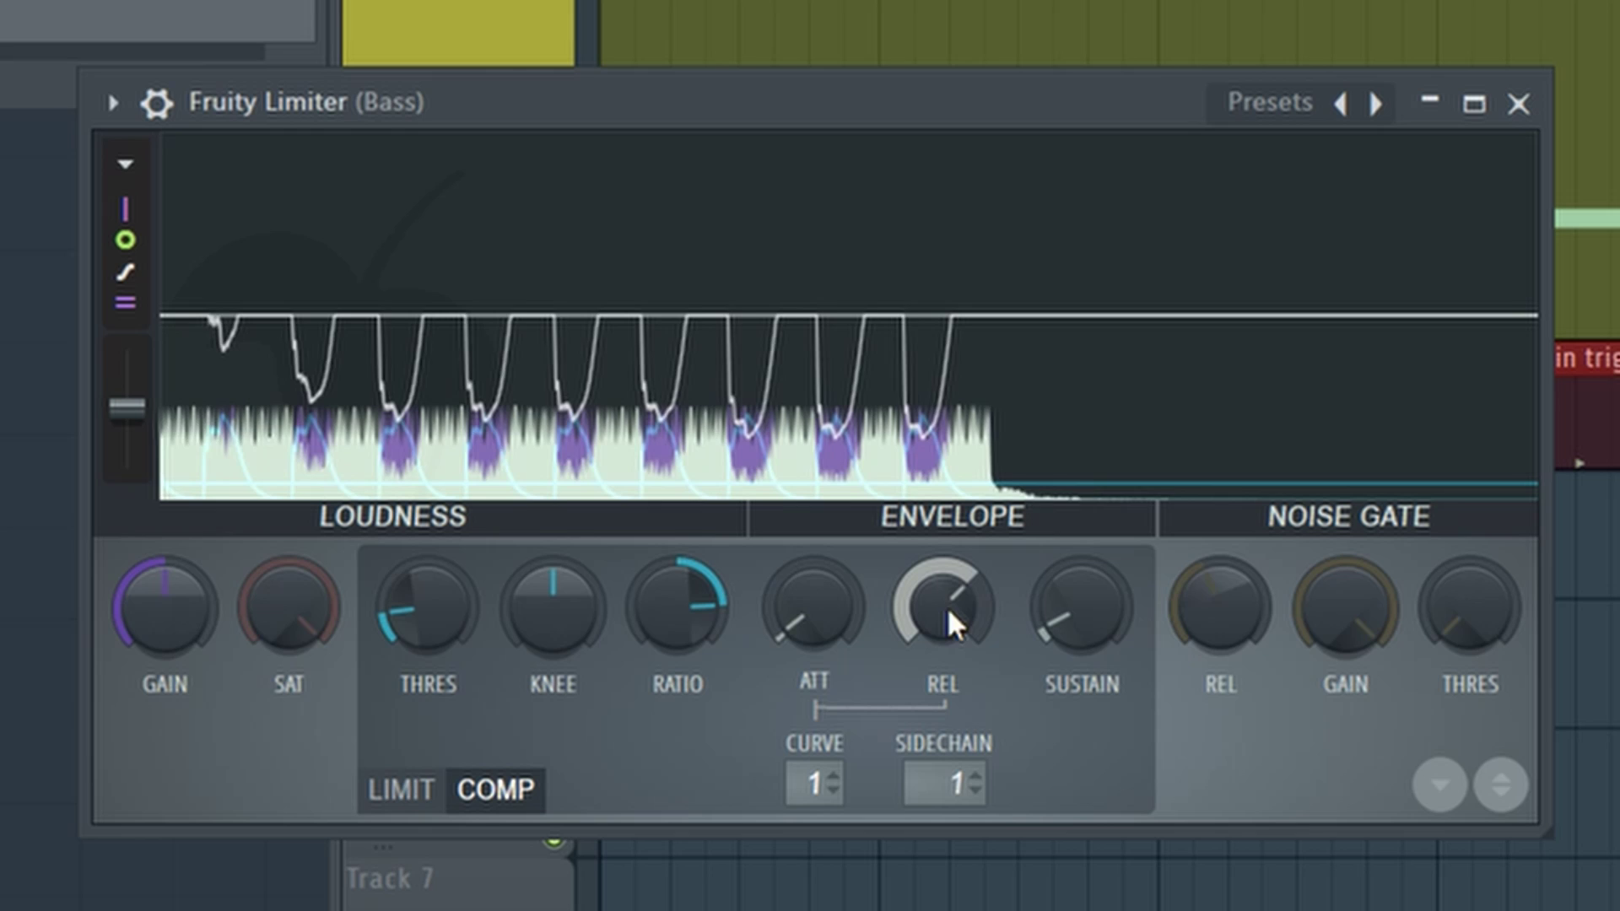
pyautogui.moveTo(946, 608); pyautogui.dragTo(947, 610)
pyautogui.moveTo(554, 605); pyautogui.dragTo(553, 595)
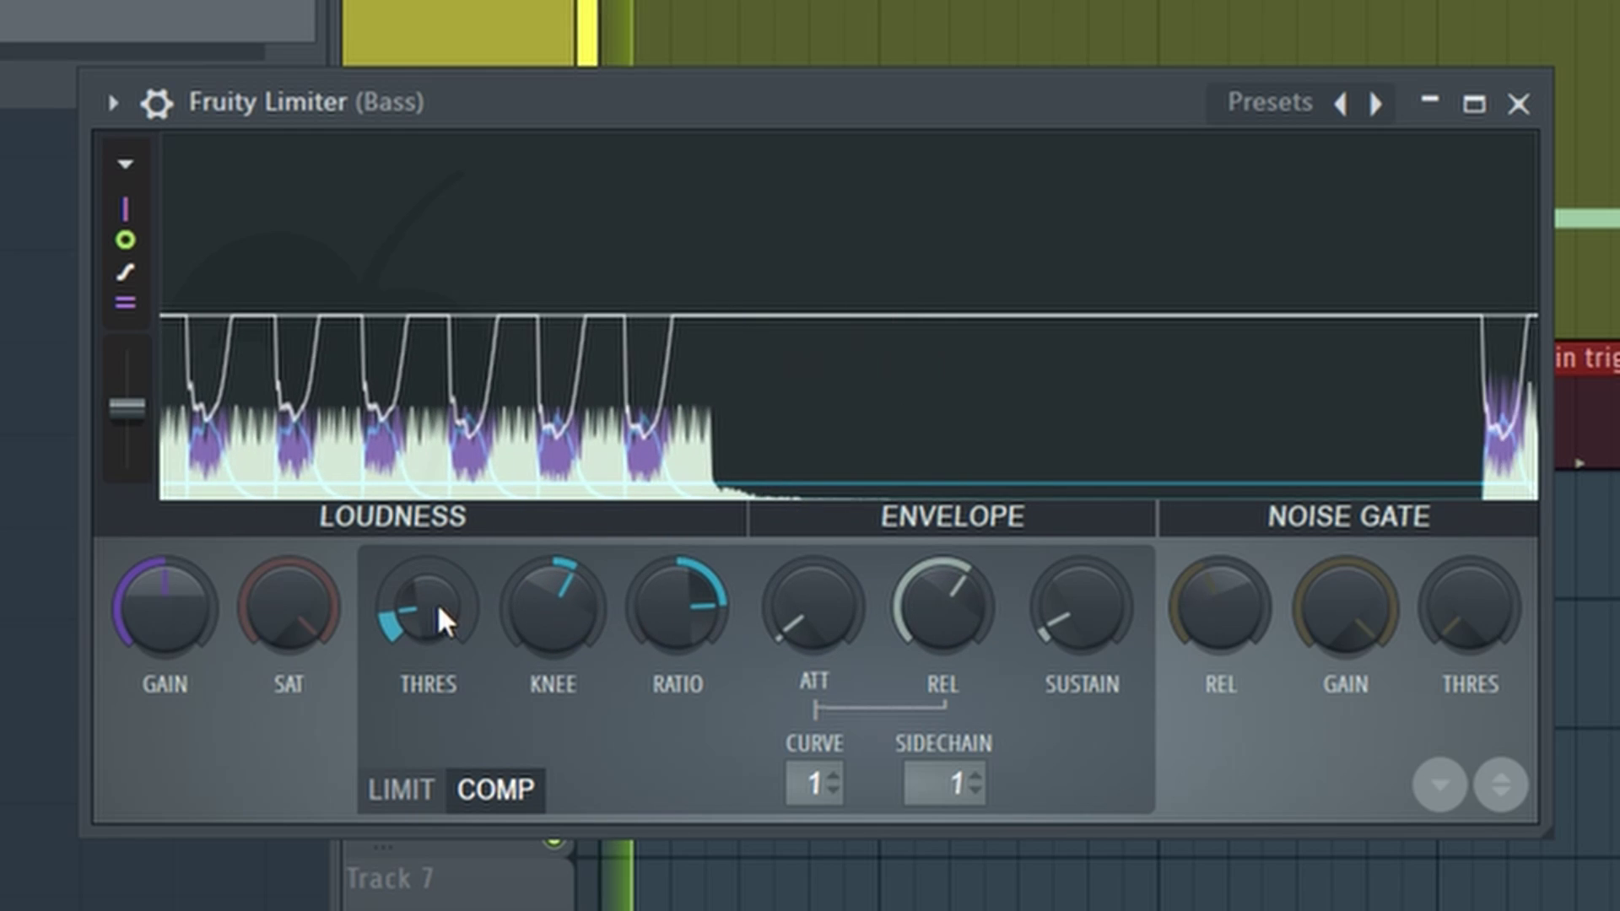
pyautogui.moveTo(443, 615)
pyautogui.mouseDown()
pyautogui.moveTo(443, 633)
pyautogui.moveTo(429, 621)
pyautogui.mouseUp()
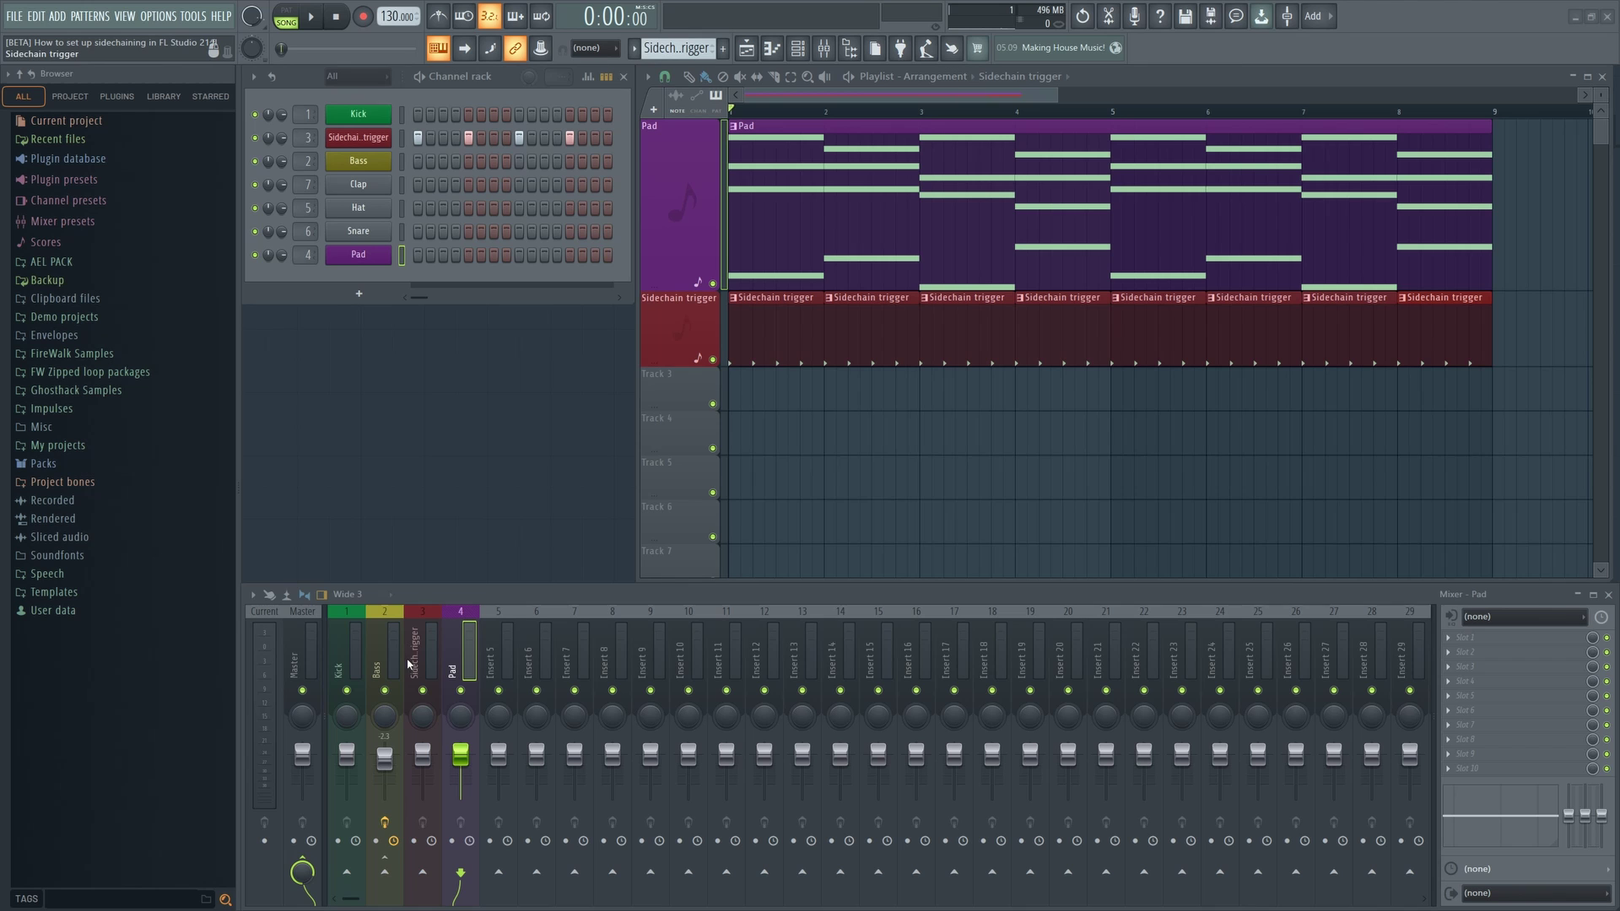
# Sidechain insert 3 (Sidechain trigger) into the Pad track and select Pad's first effect slot
pyautogui.click(420, 650)
pyautogui.rightClick(460, 872)
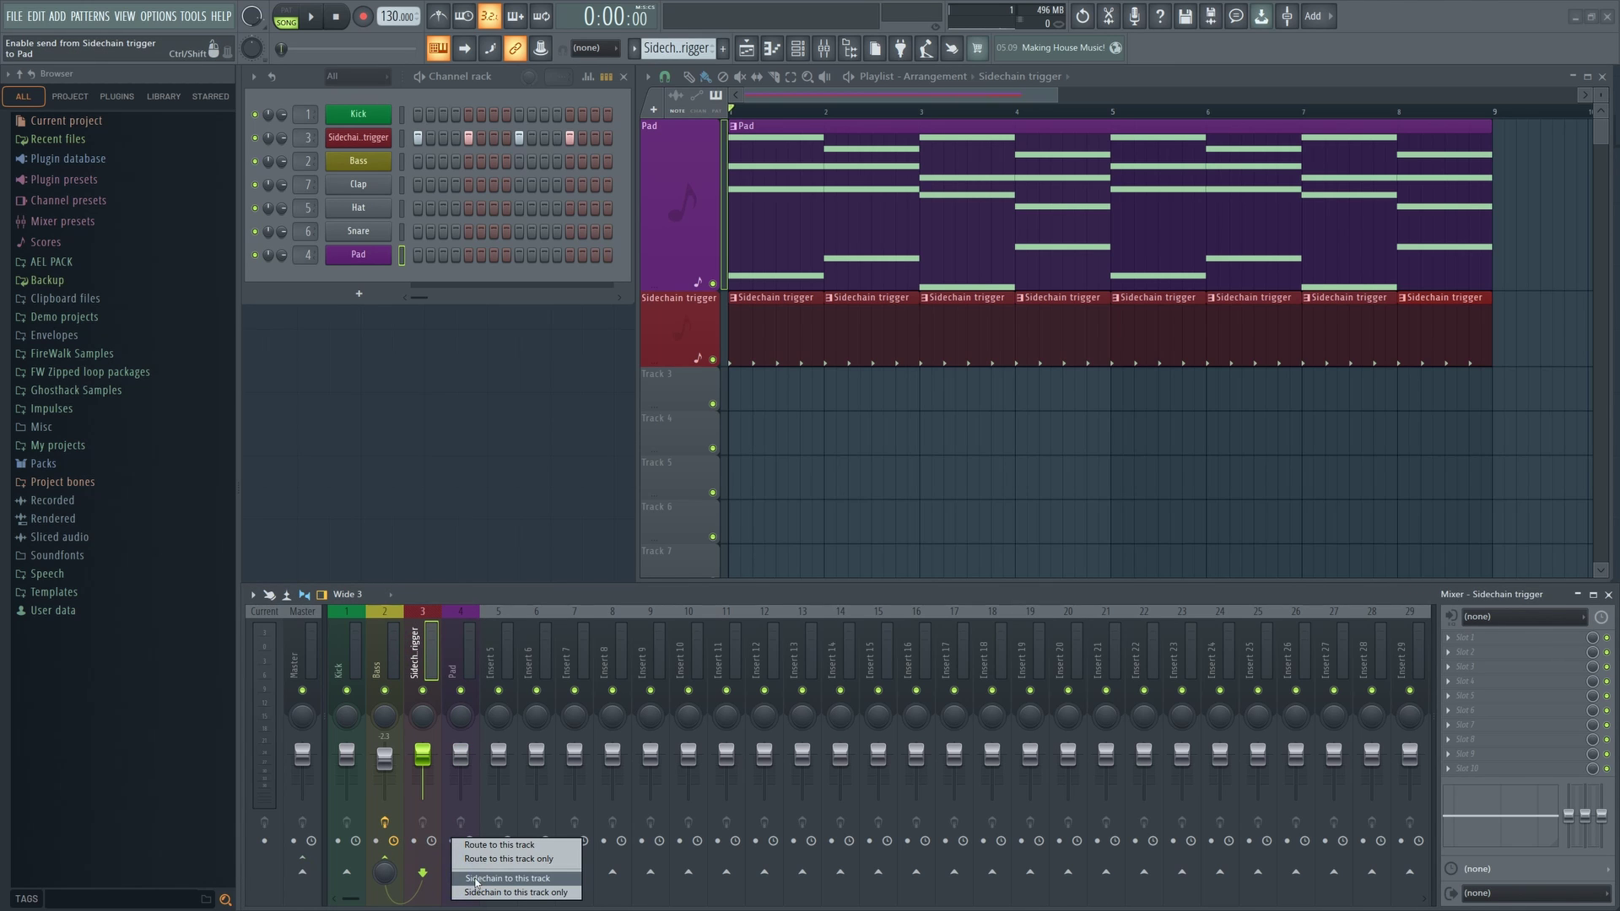
pyautogui.click(481, 877)
pyautogui.click(460, 649)
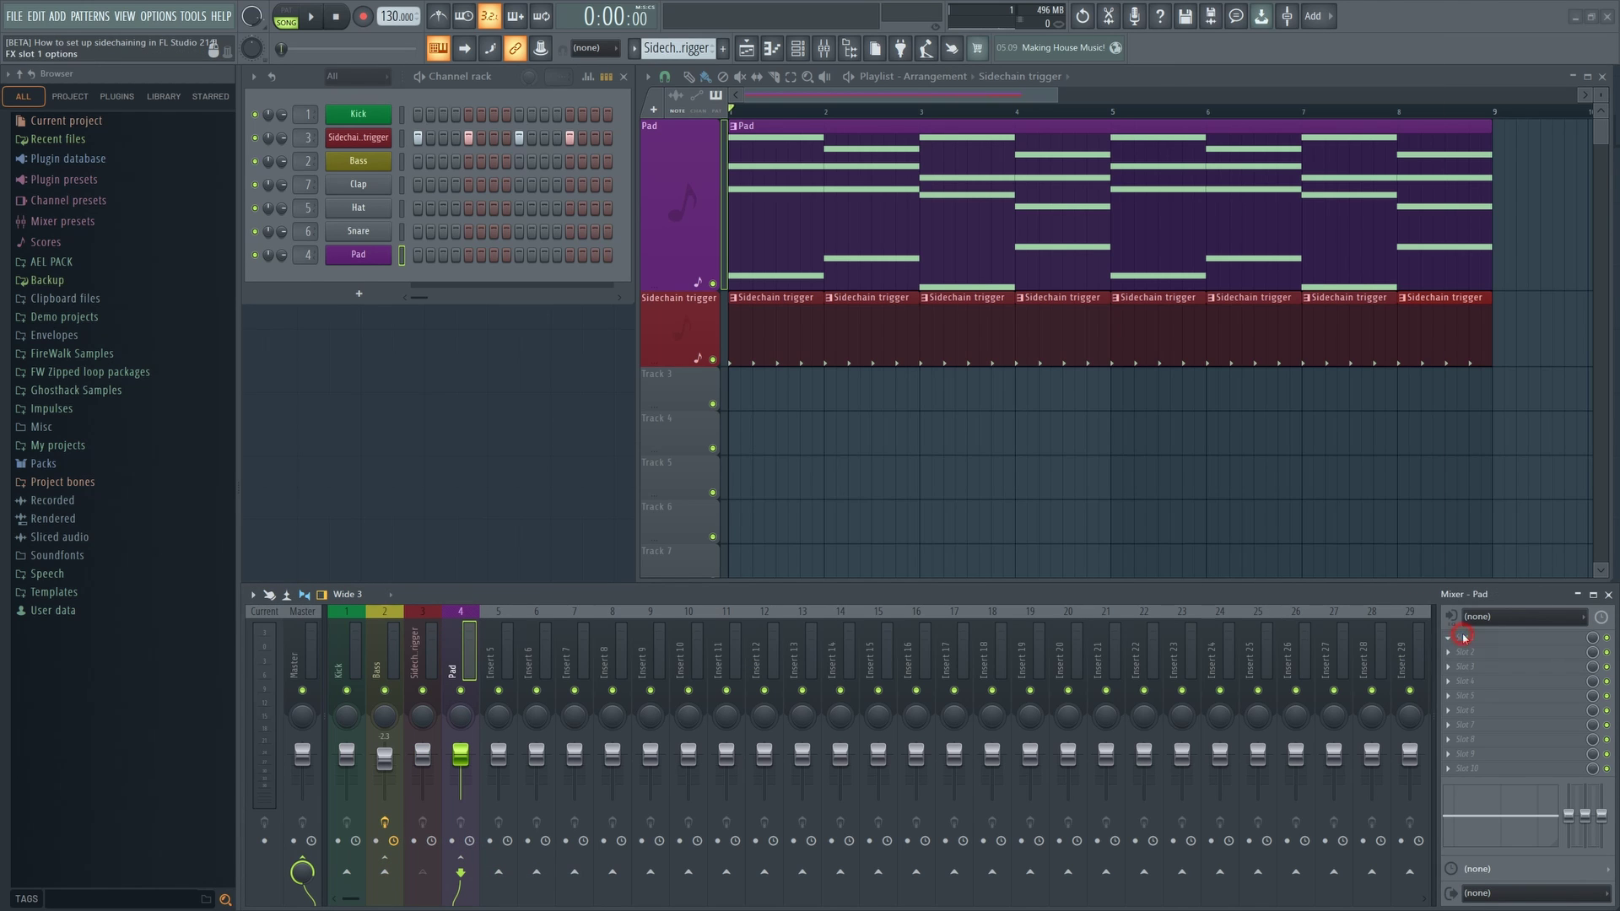
pyautogui.click(1463, 637)
# Load Fruity Limiter on Pad in COMP mode with Sidechain trigger as the sidechain source
pyautogui.click(1240, 379)
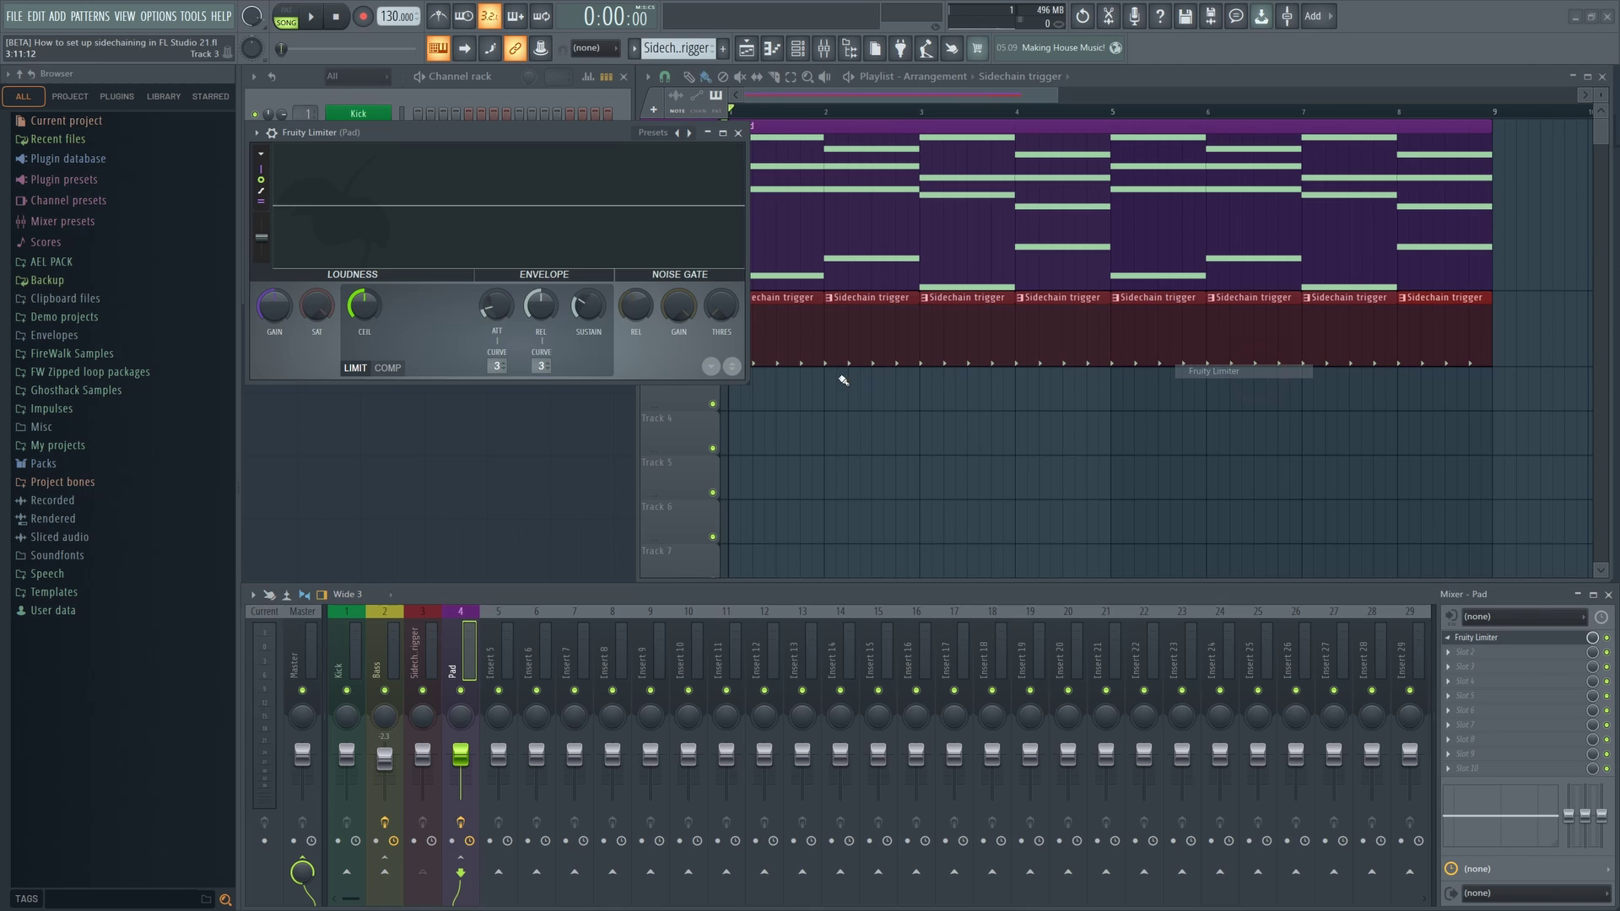
pyautogui.click(387, 367)
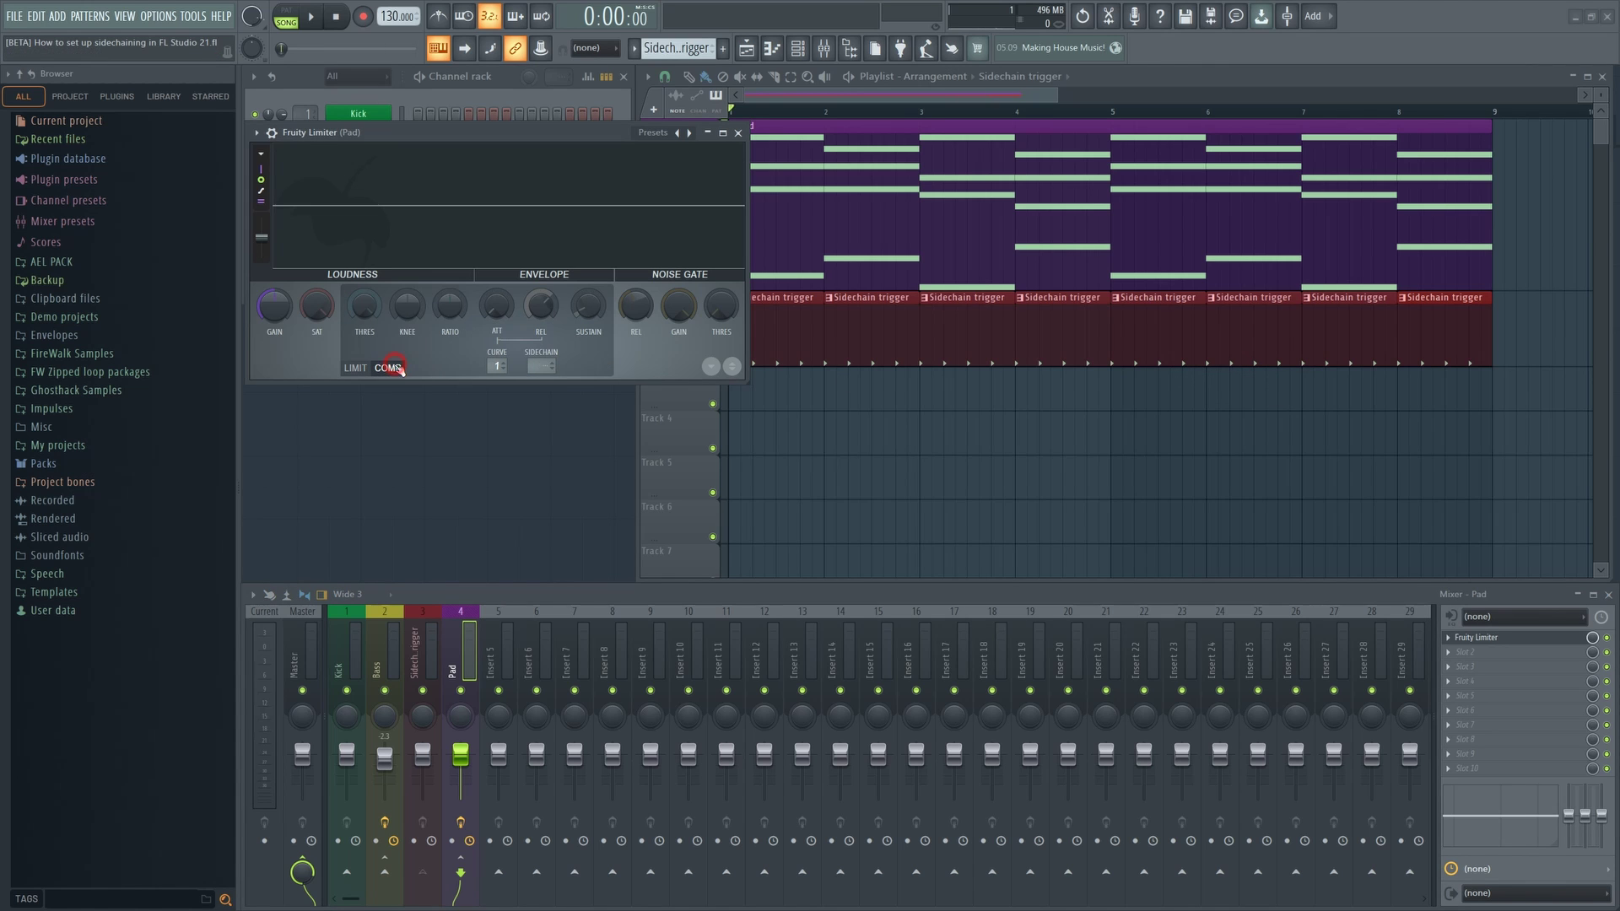
pyautogui.click(540, 366)
pyautogui.click(577, 389)
# During playback, lower the Pad compressor's threshold and raise its ratio slightly
pyautogui.press('space')
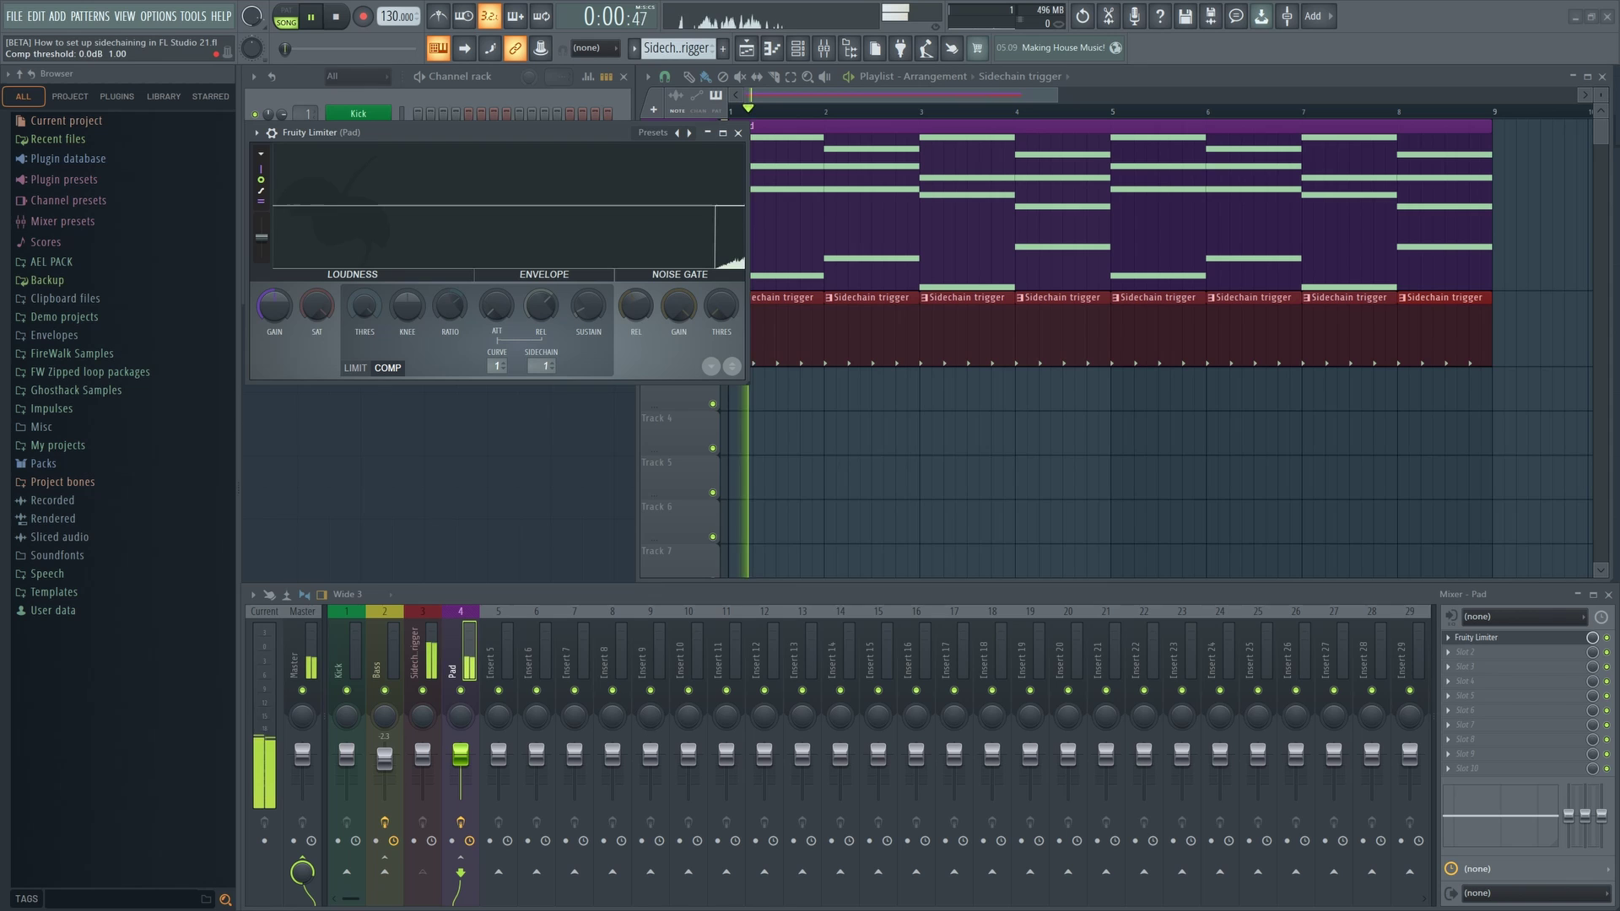
pyautogui.moveTo(363, 305); pyautogui.dragTo(363, 342)
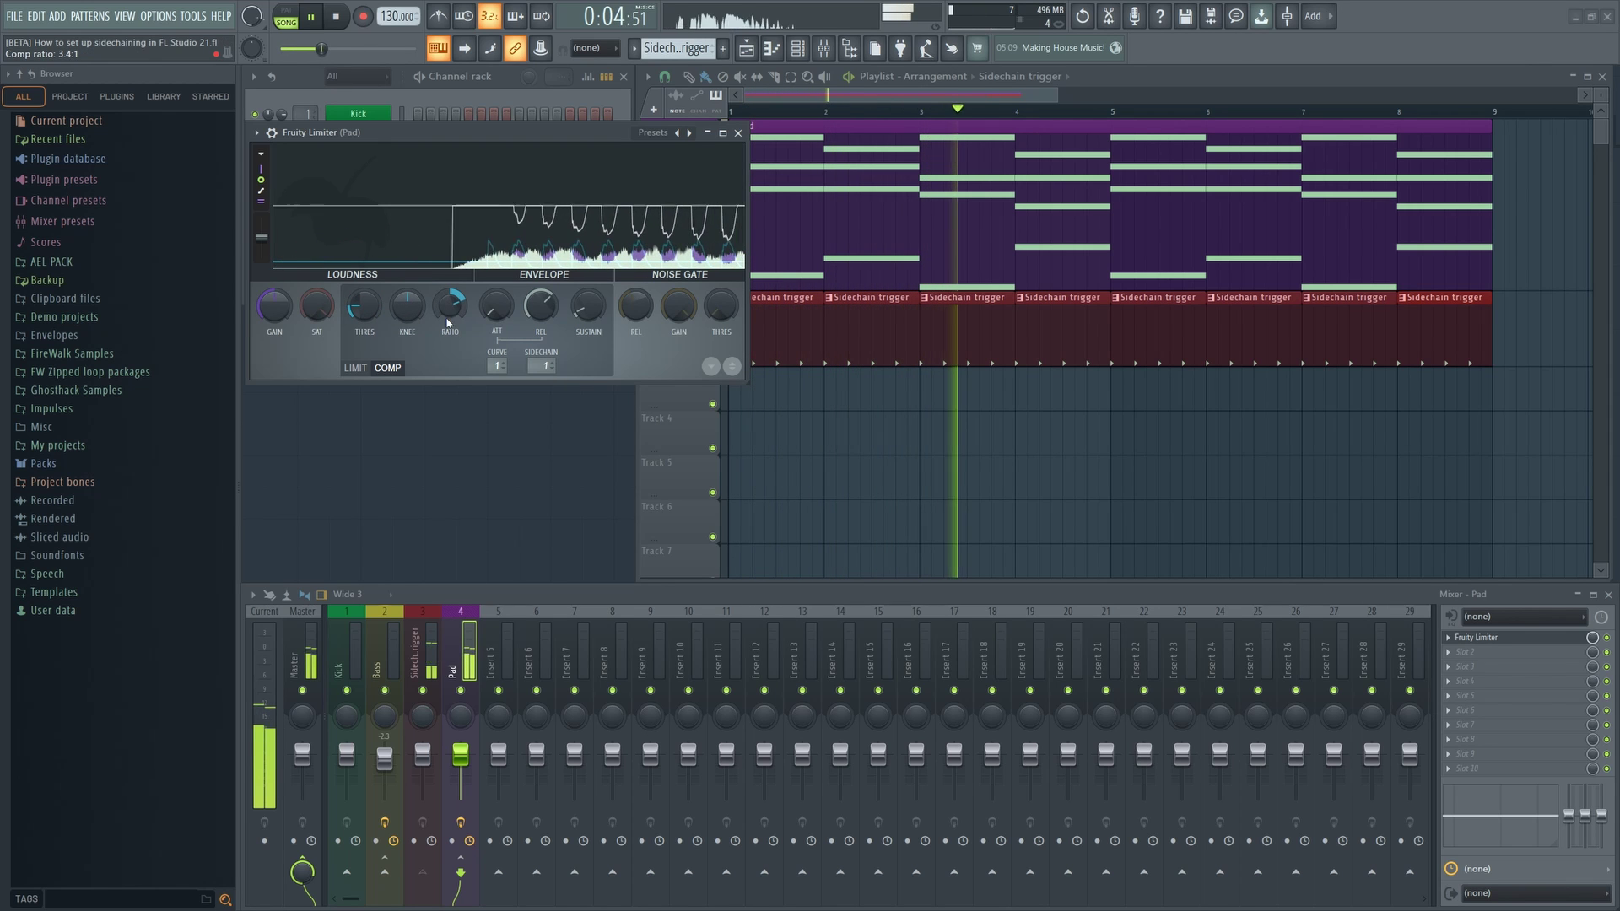
pyautogui.moveTo(449, 304); pyautogui.dragTo(449, 295)
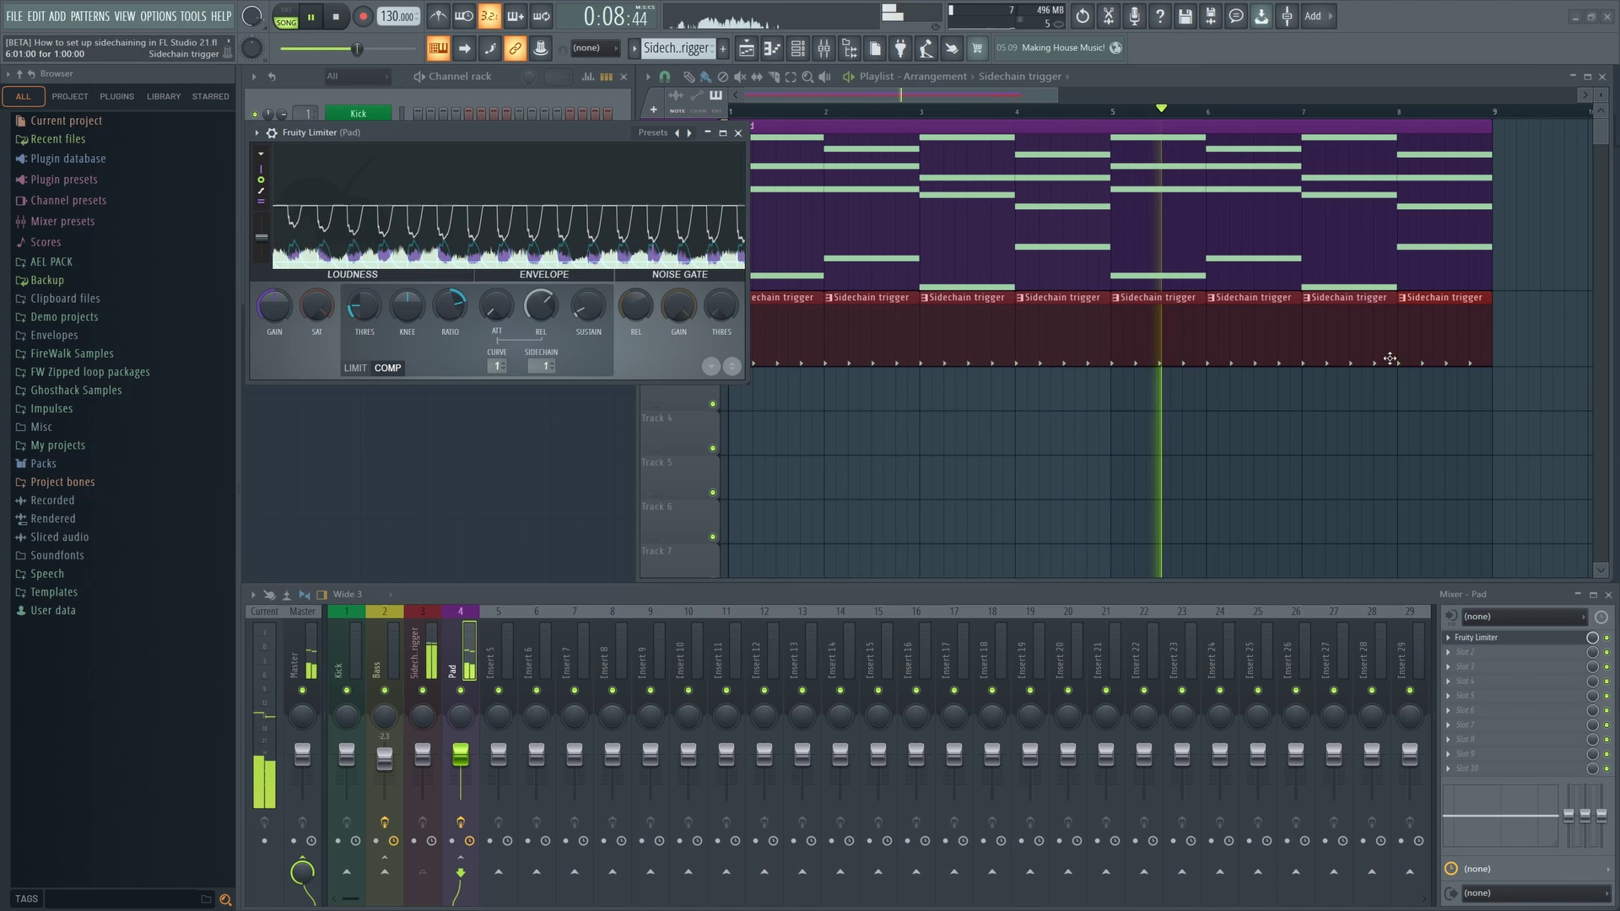
pyautogui.moveTo(589, 135); pyautogui.dragTo(902, 474)
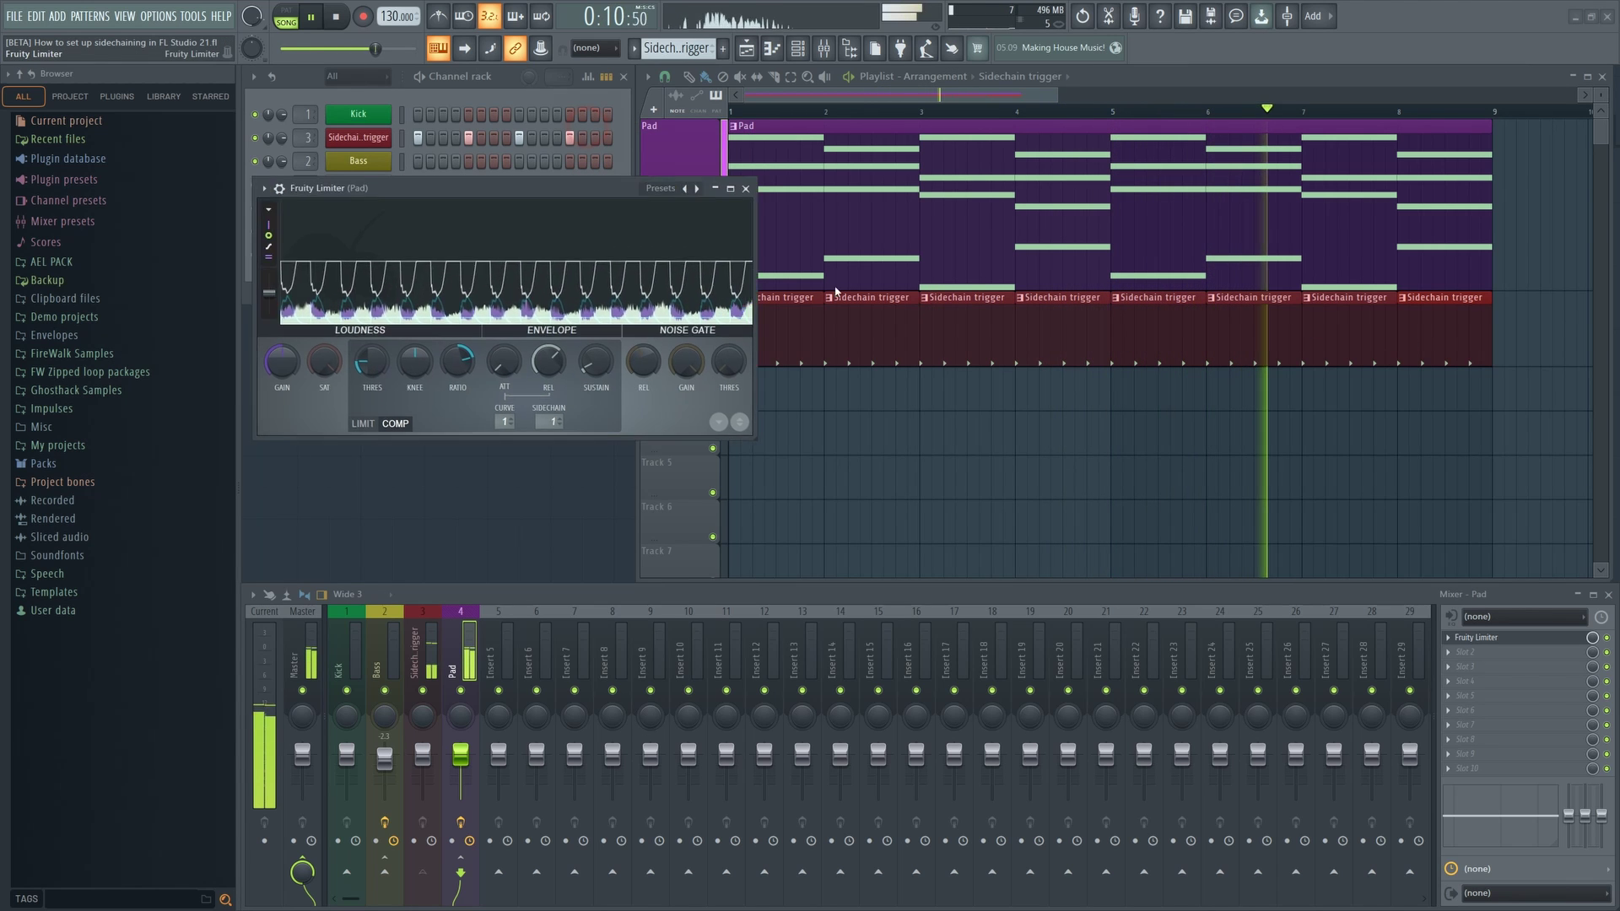
# Delete the first two Sidechain trigger clips in the Playlist and stop playback
pyautogui.rightClick(781, 334)
pyautogui.rightClick(873, 335)
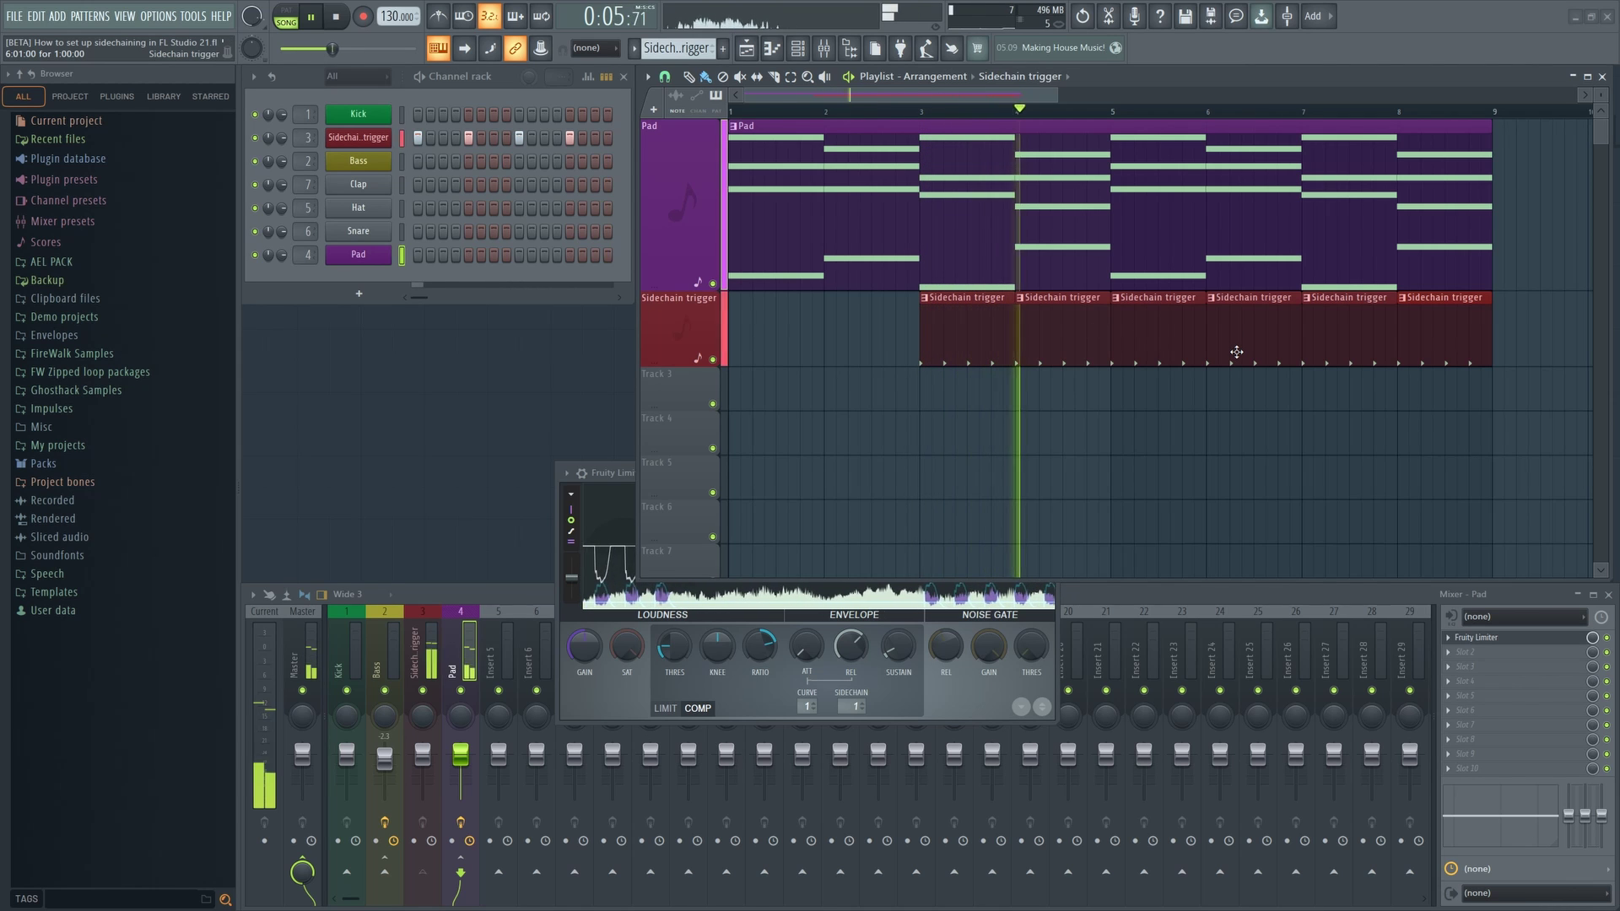
pyautogui.press('space')
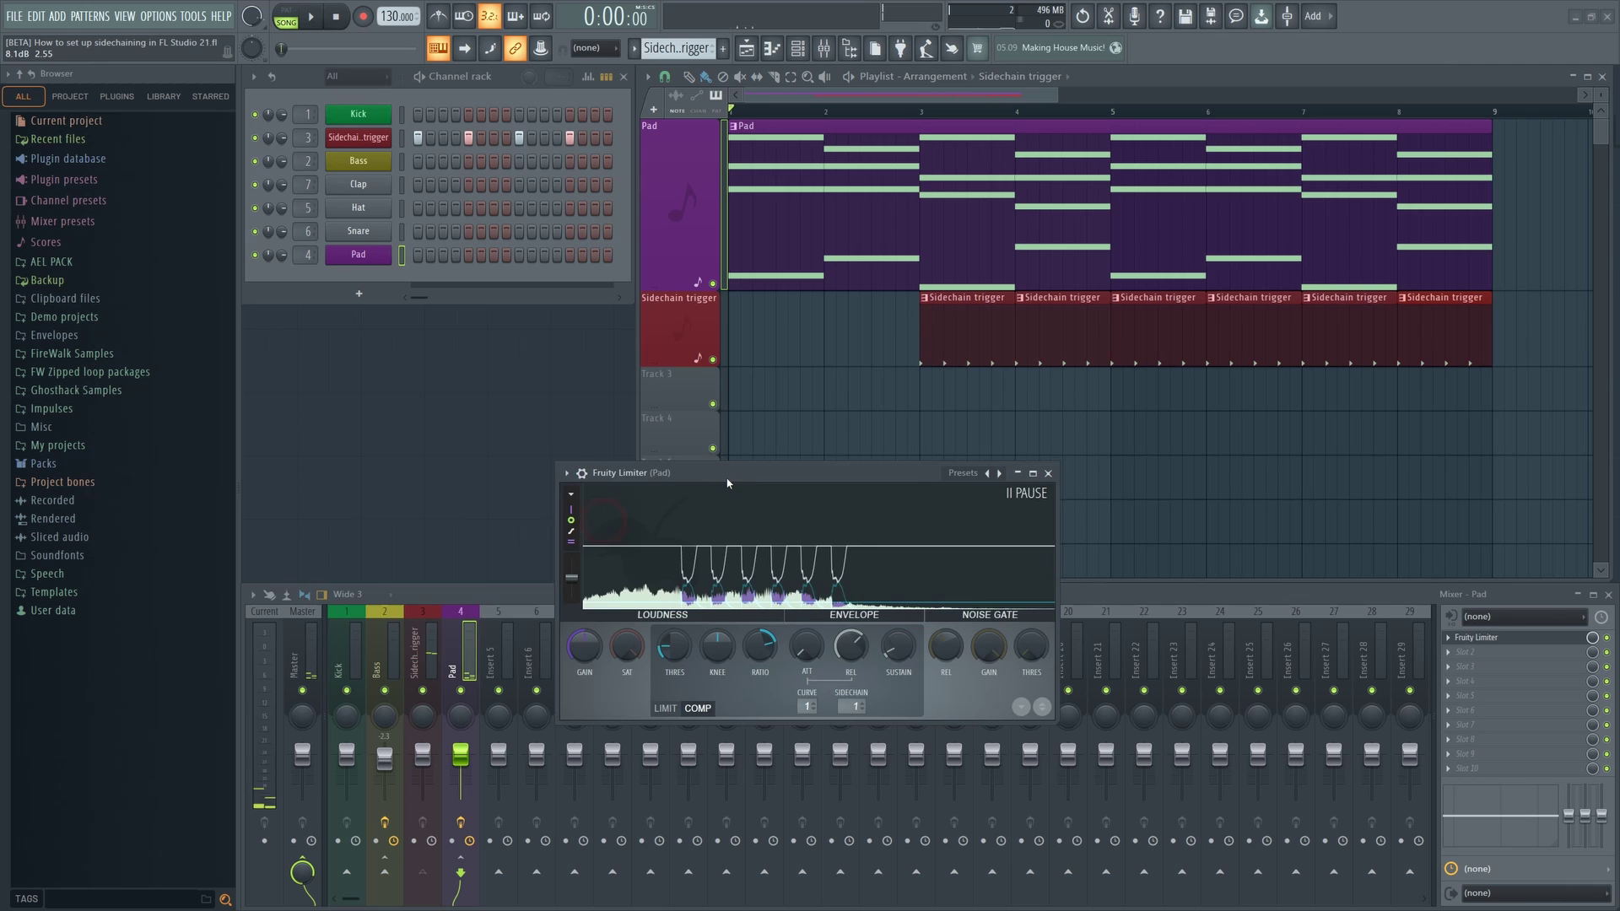
pyautogui.moveTo(692, 473)
pyautogui.mouseDown()
pyautogui.moveTo(444, 366)
pyautogui.moveTo(376, 307)
pyautogui.mouseUp()
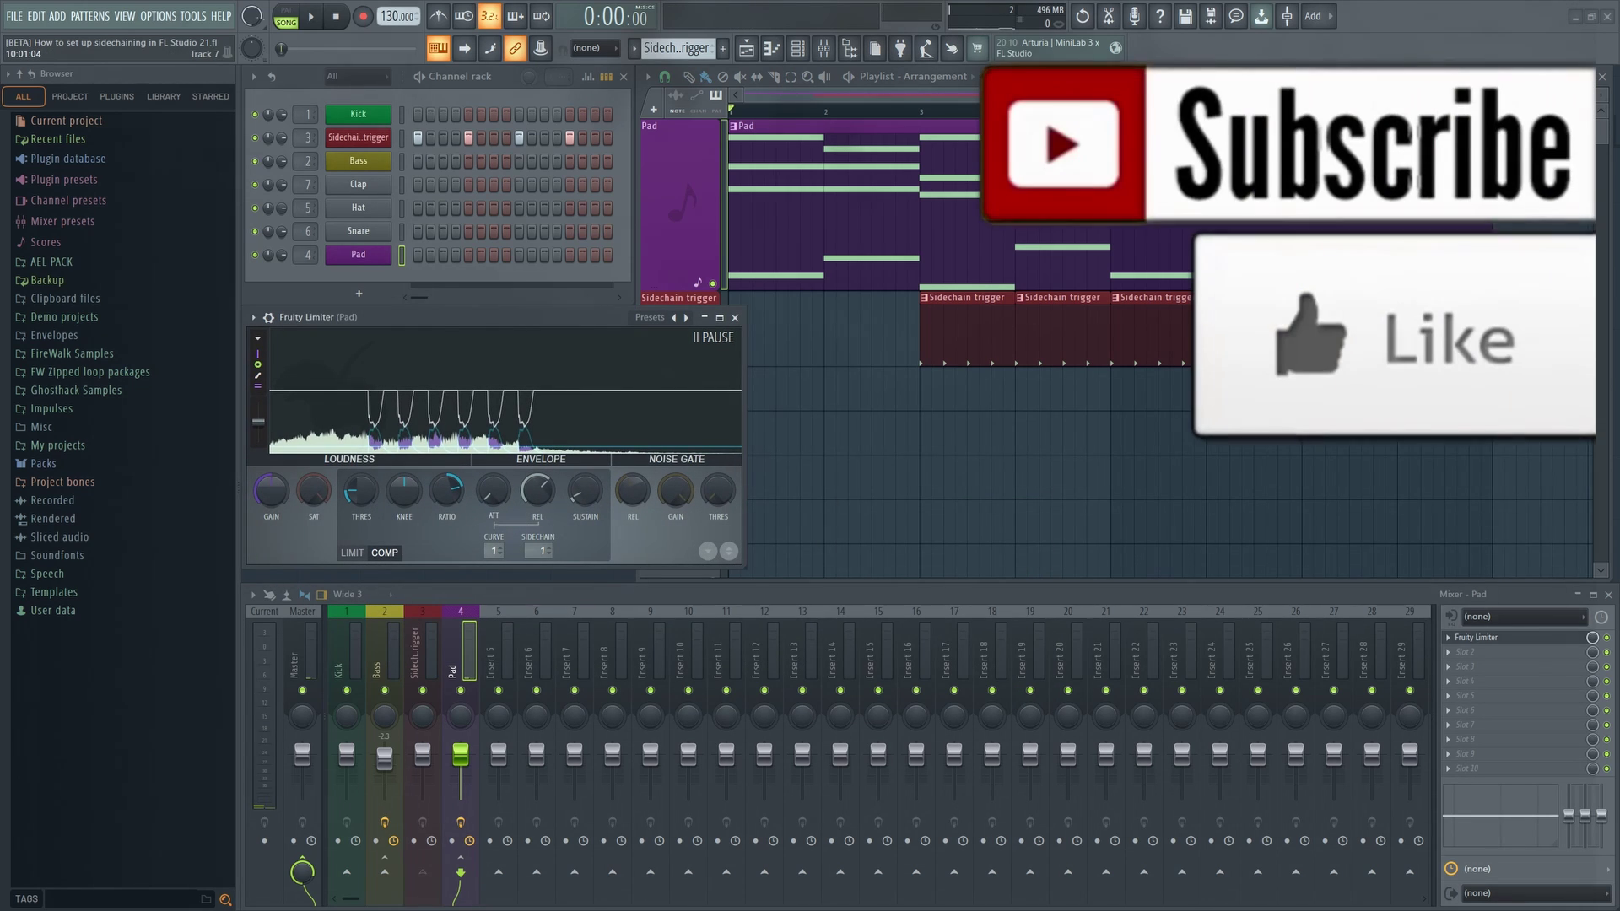